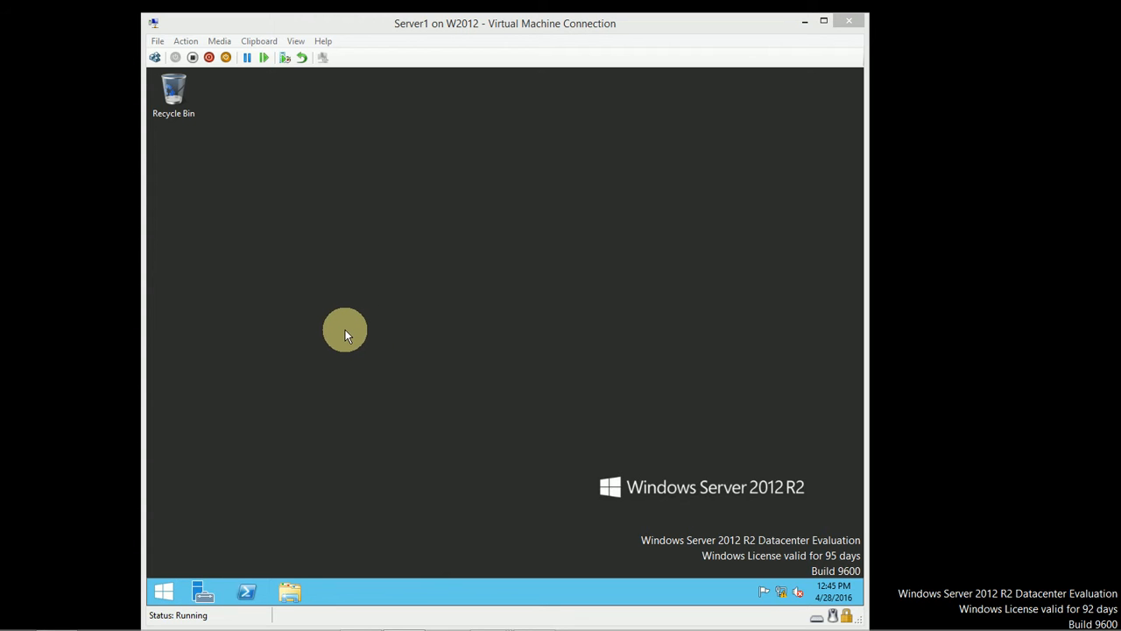
# Step: Launch Server Manager from the Server1 virtual machine's taskbar
pyautogui.click(203, 593)
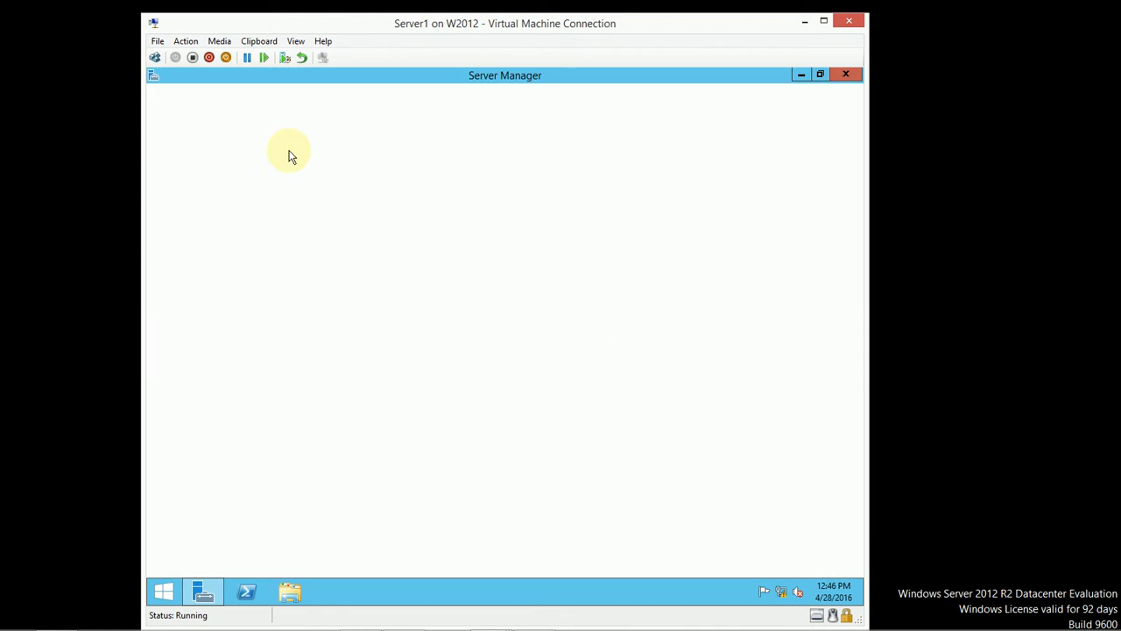
# Step: Show the Local Server page with Server1's WORKGROUP membership and Ethernet address 192.168.1.2
pyautogui.click(205, 170)
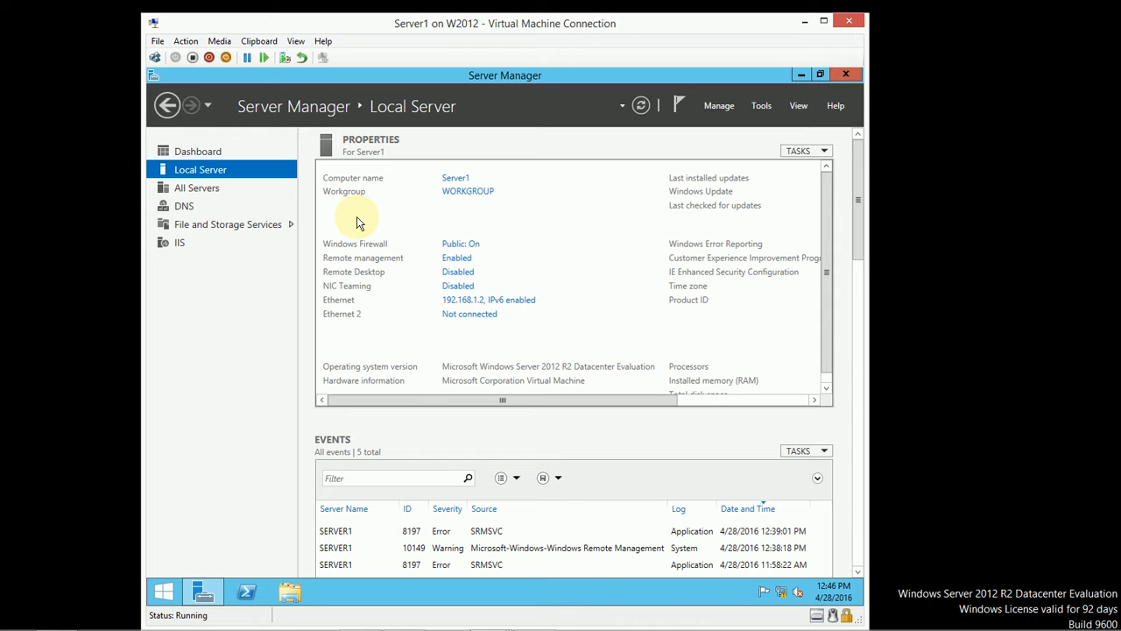
# Step: Run ipconfig /all in an administrator Command Prompt to check DNS 192.168.1.1, then minimize it
pyautogui.rightClick(165, 599)
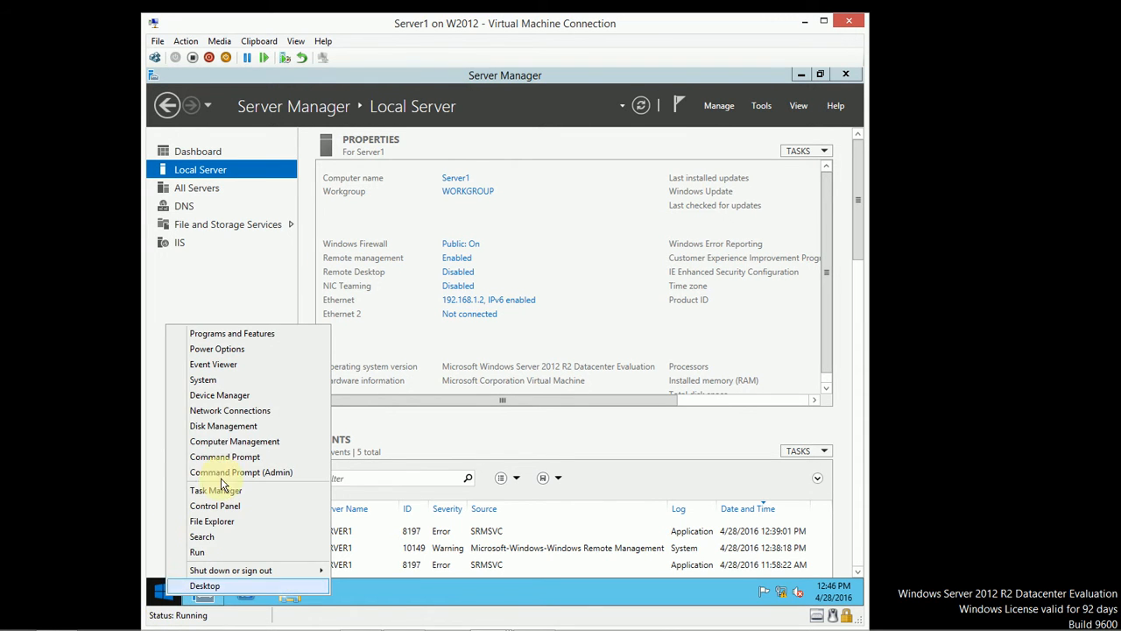
pyautogui.click(242, 457)
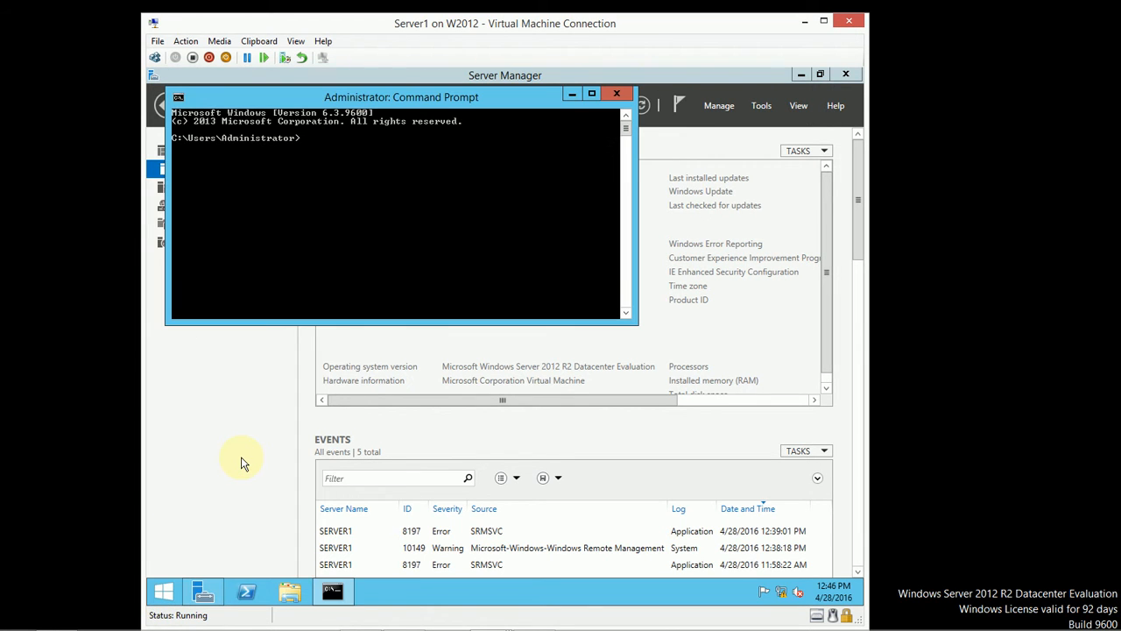
pyautogui.write('ipconfig /all')
pyautogui.press('Return')
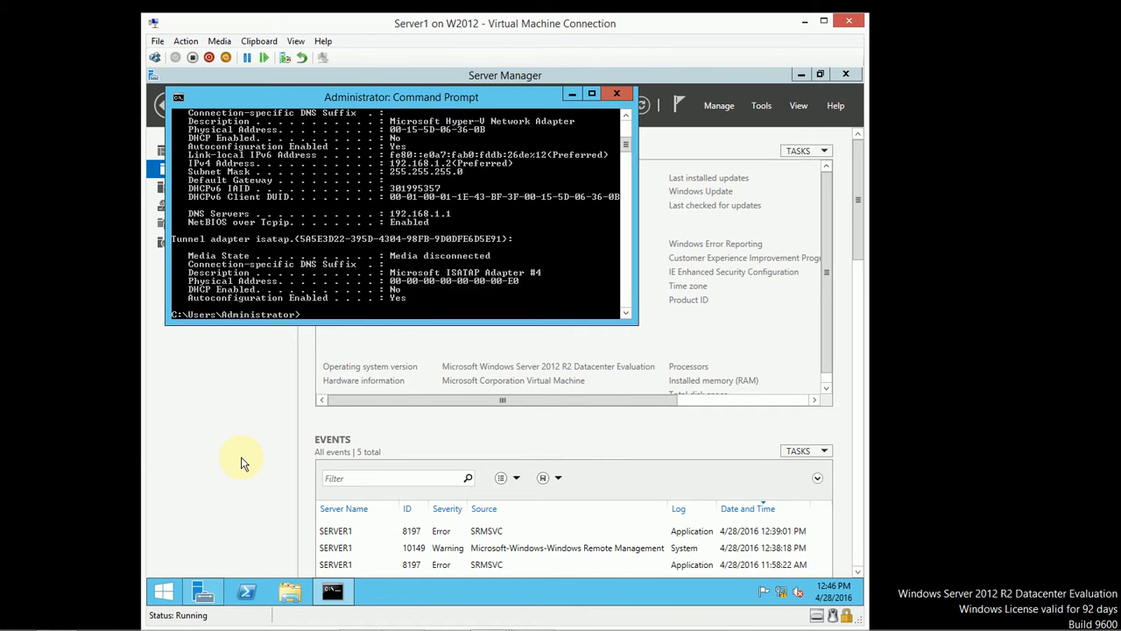
pyautogui.moveTo(396, 323); pyautogui.dragTo(430, 506)
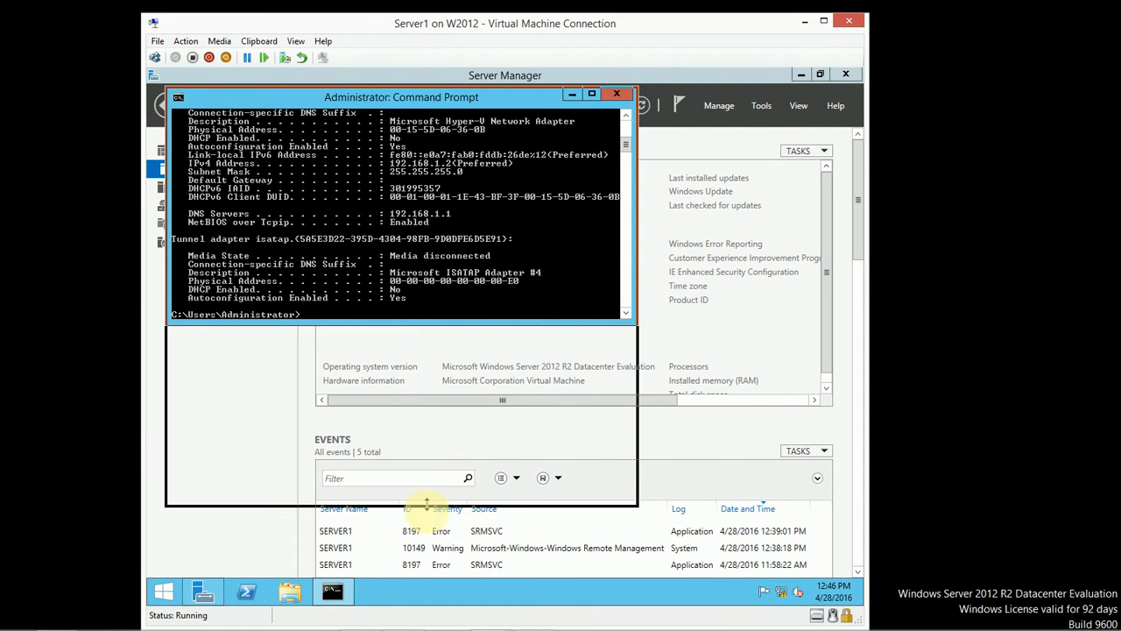
pyautogui.scroll(2, 474, 239)
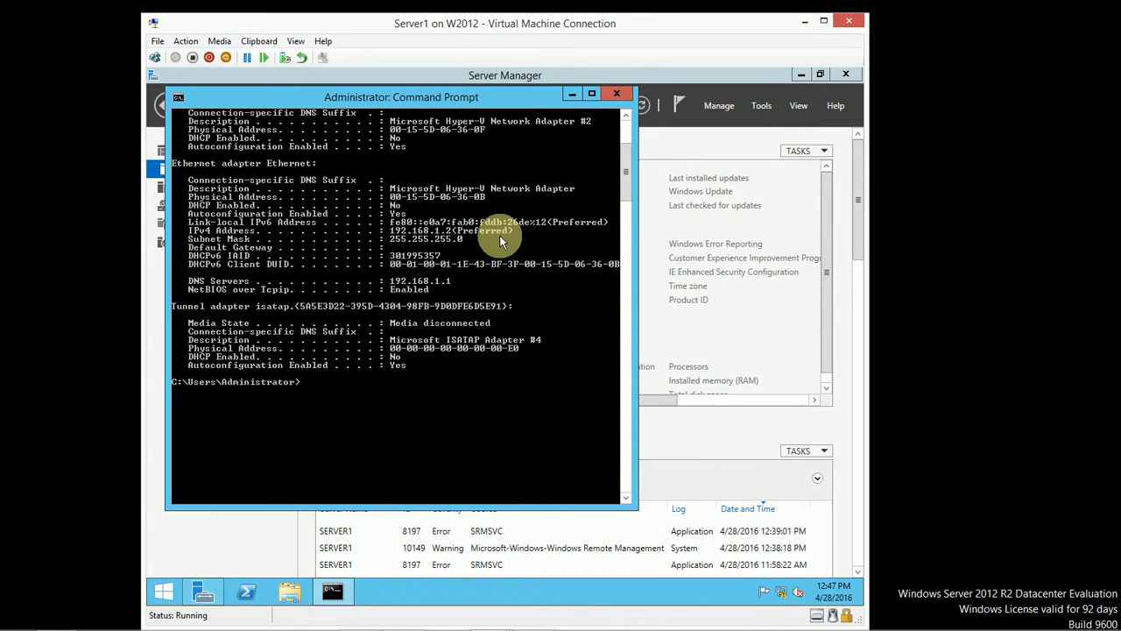
pyautogui.click(574, 94)
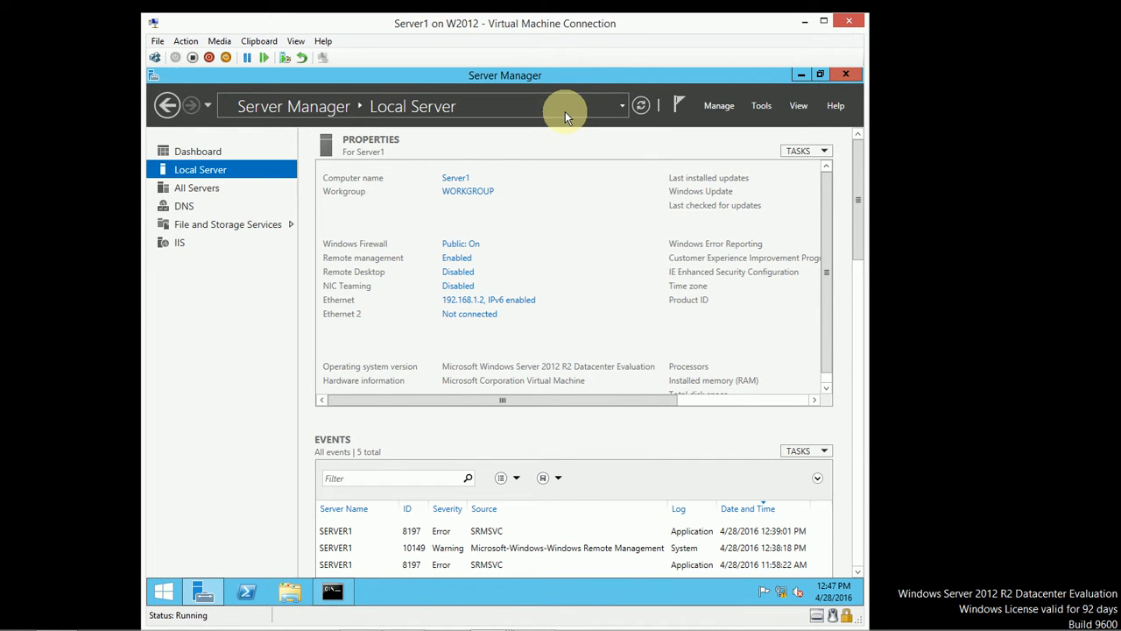
# Step: In Add Roles and Features for Server1, select Active Directory Domain Services with its required management tools
pyautogui.click(712, 105)
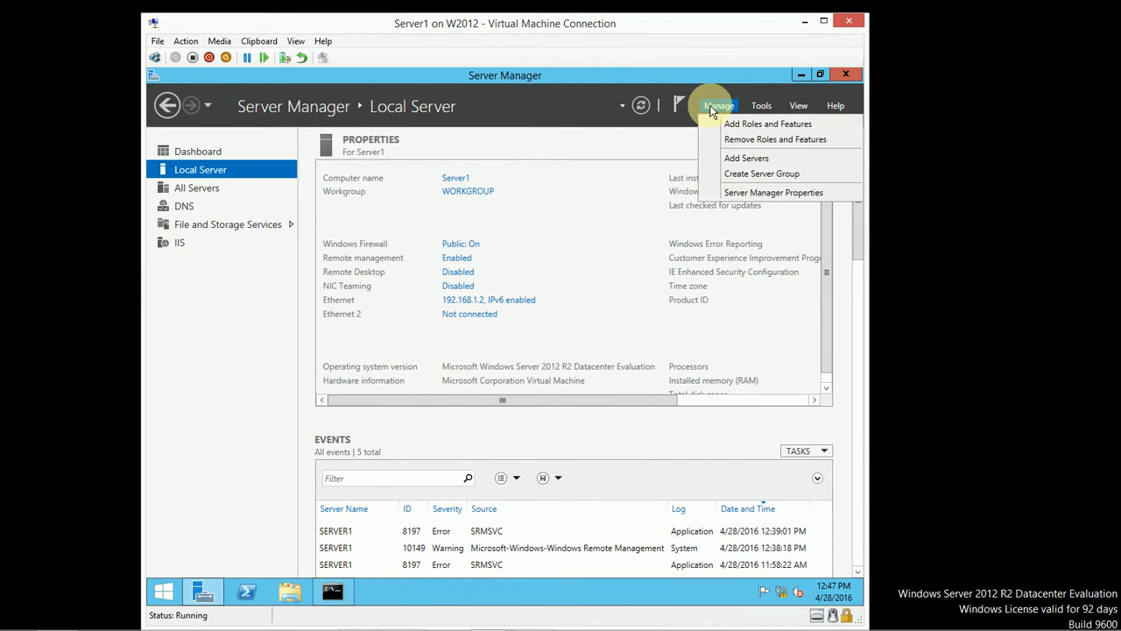
pyautogui.click(720, 125)
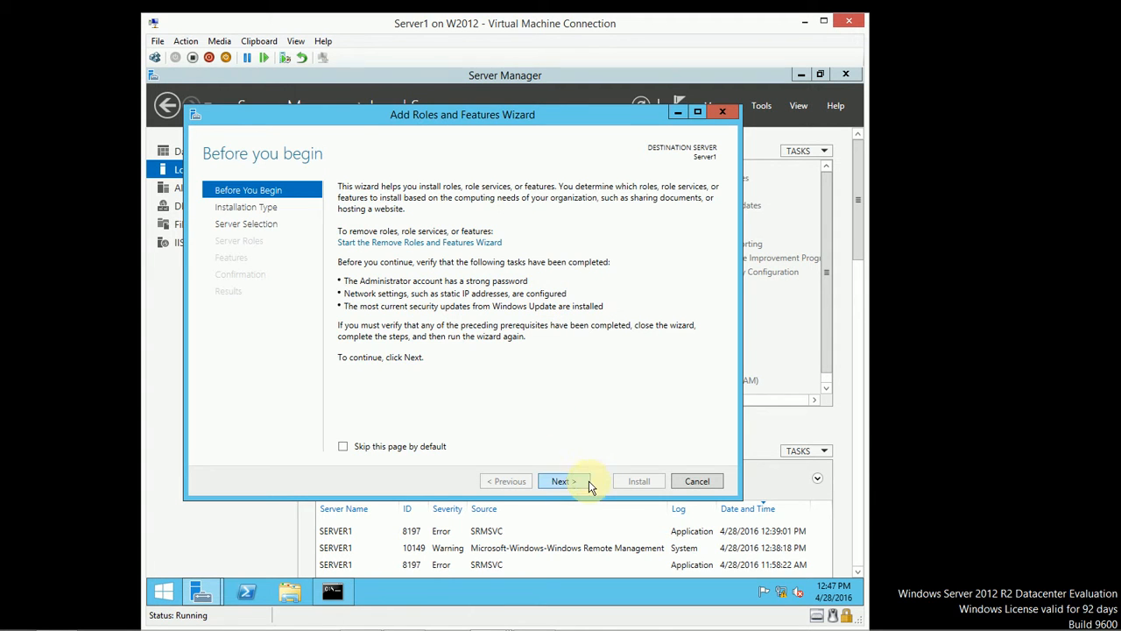
pyautogui.click(562, 482)
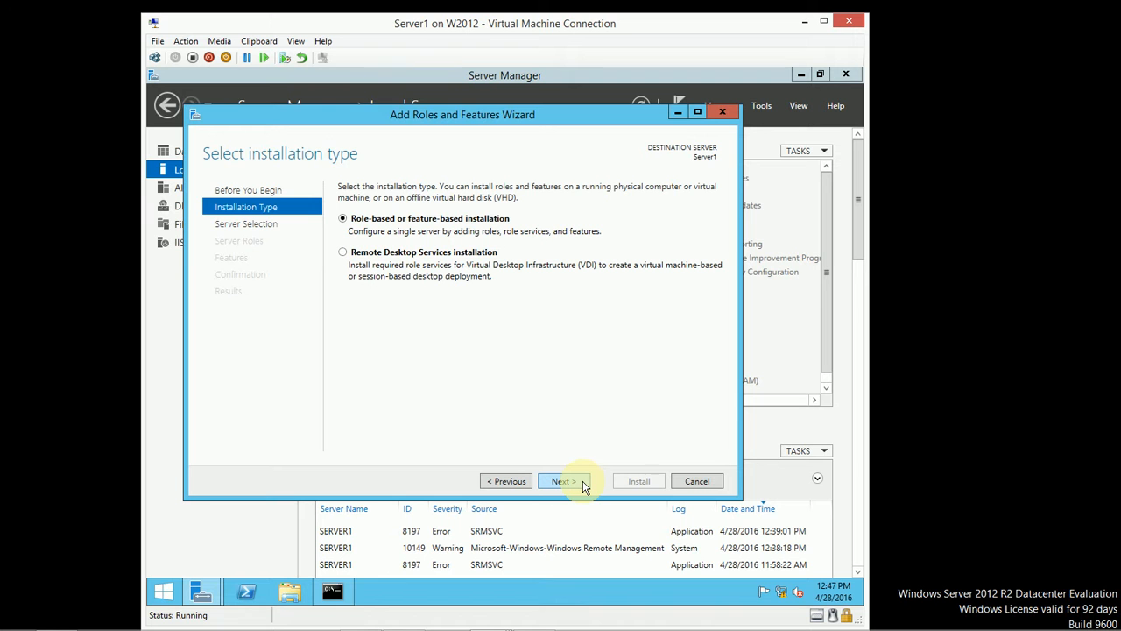
pyautogui.click(582, 484)
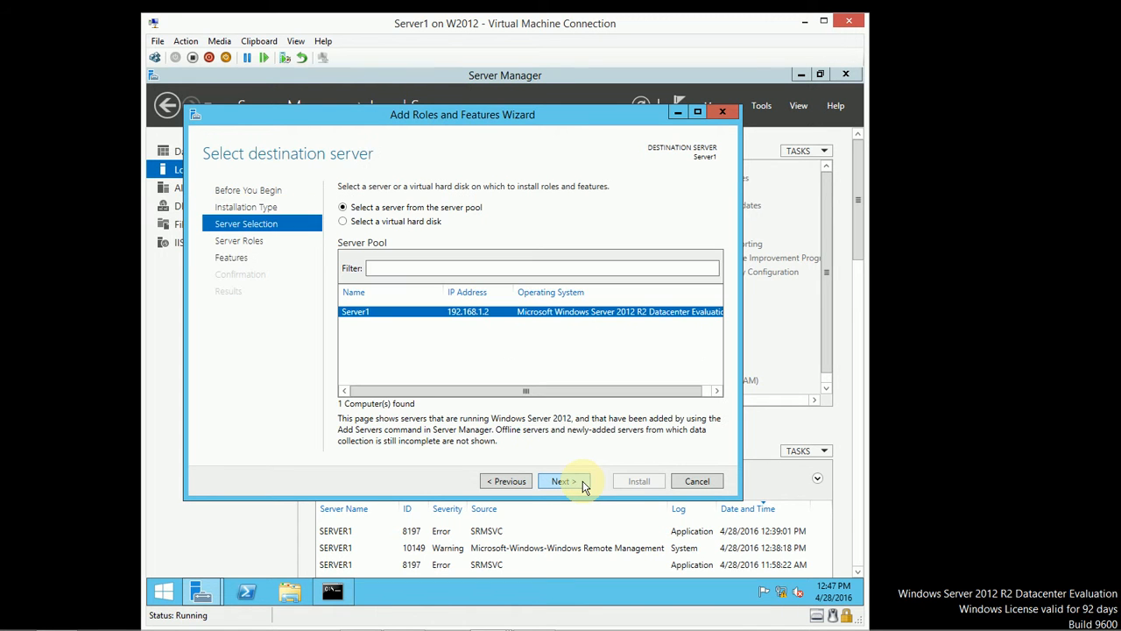
pyautogui.click(580, 486)
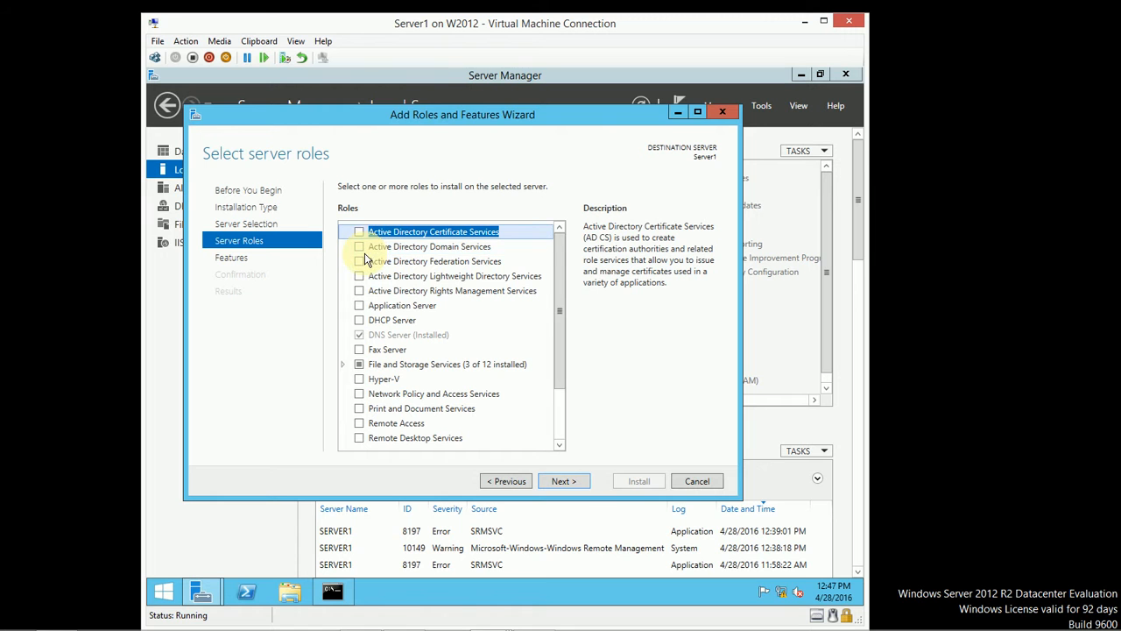
pyautogui.click(359, 248)
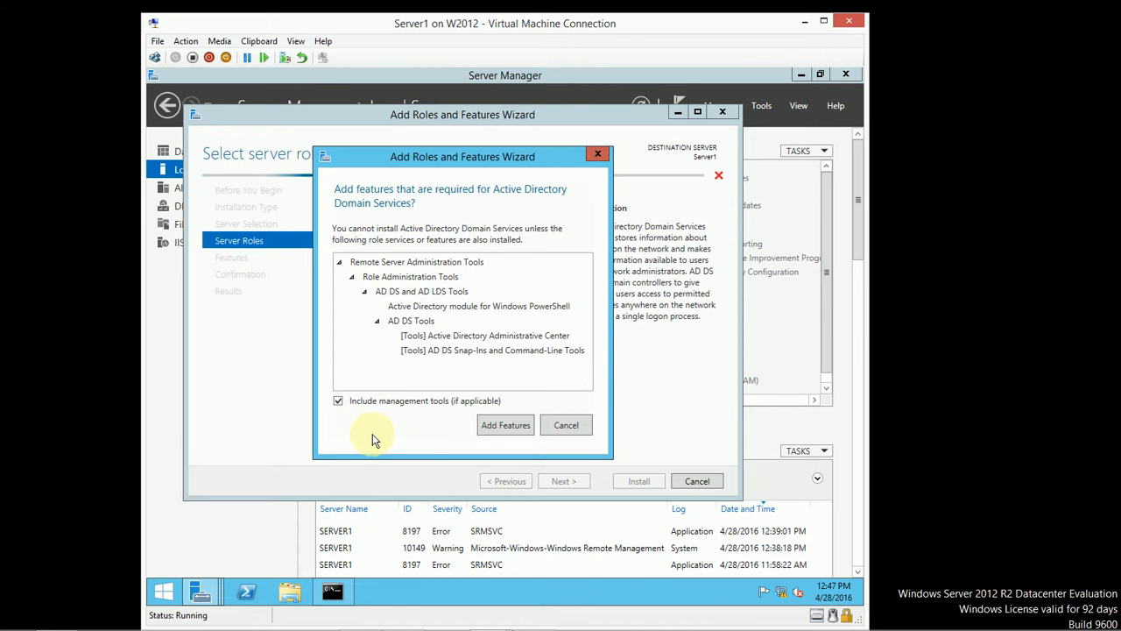
pyautogui.click(522, 429)
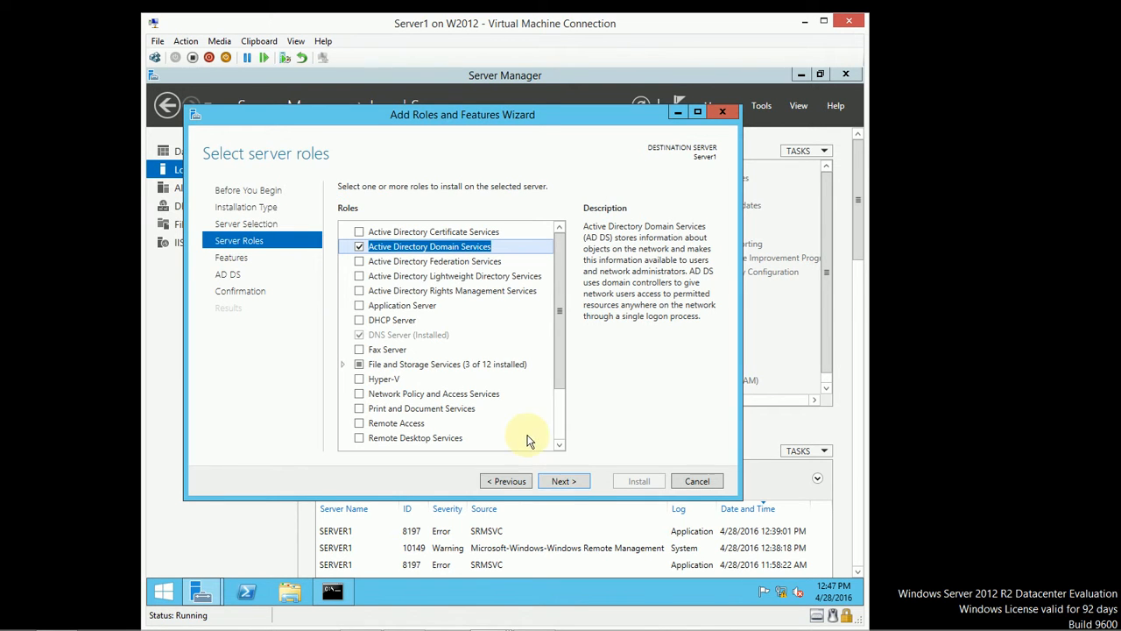
pyautogui.click(585, 488)
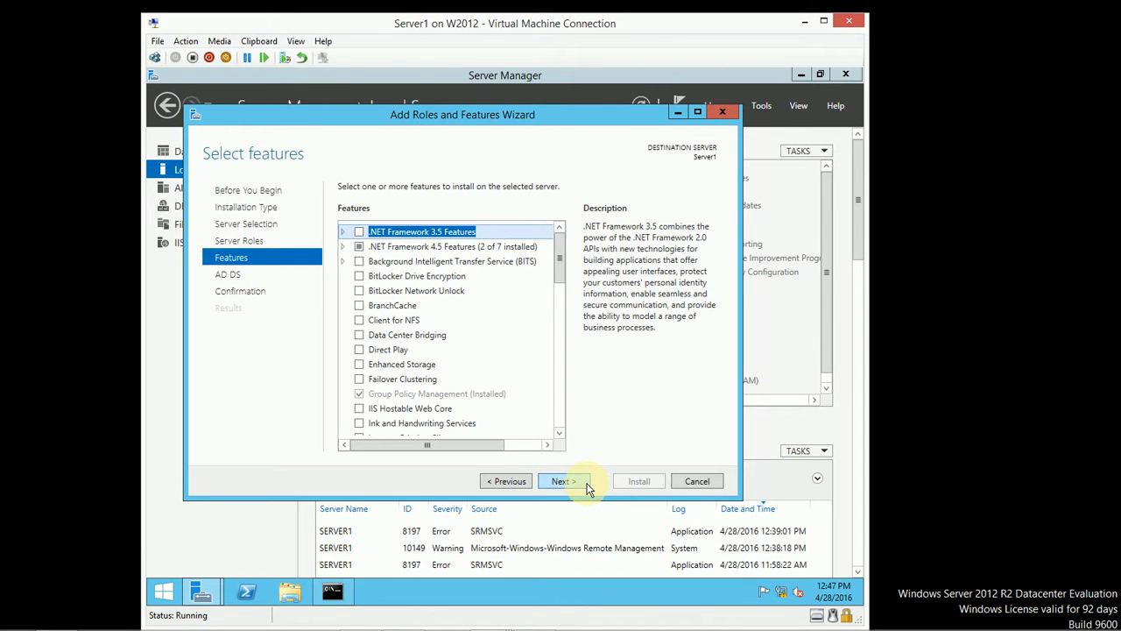
# Step: Skip the Select features page without adding any extra features
pyautogui.click(587, 489)
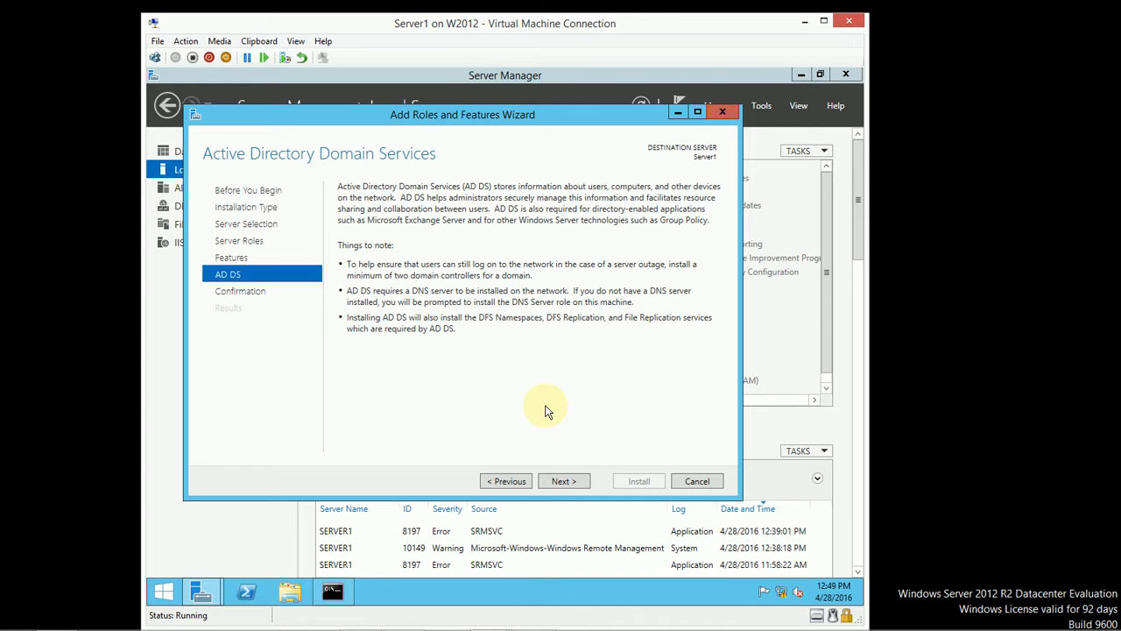
# Step: Advance to Confirm installation selections for AD DS, then bring the ipconfig Command Prompt forward
pyautogui.click(582, 484)
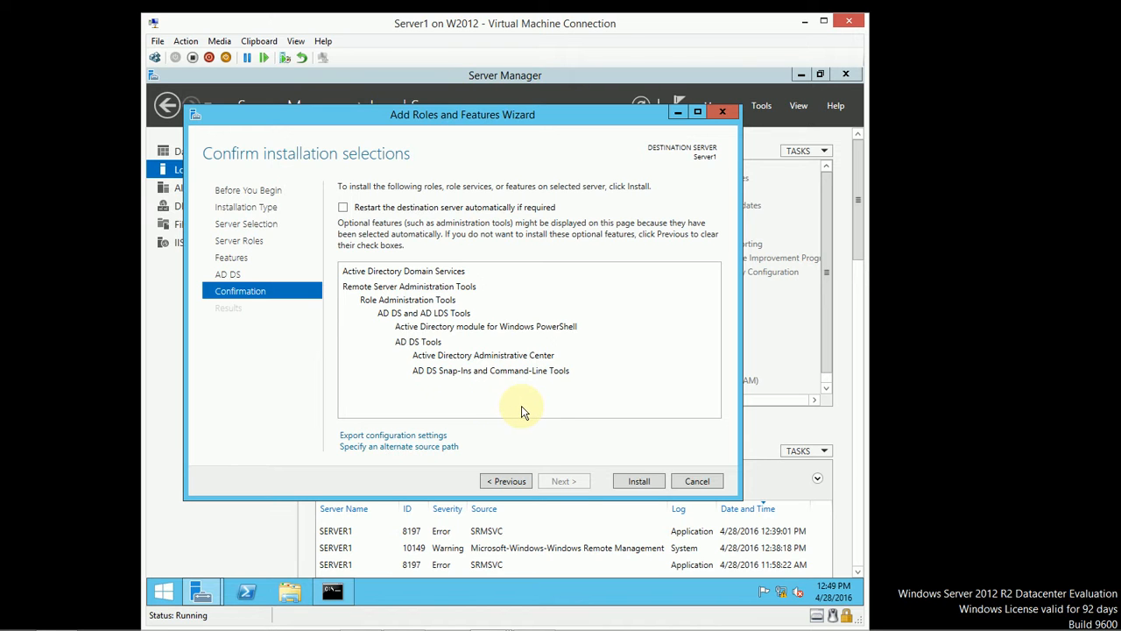
pyautogui.click(333, 594)
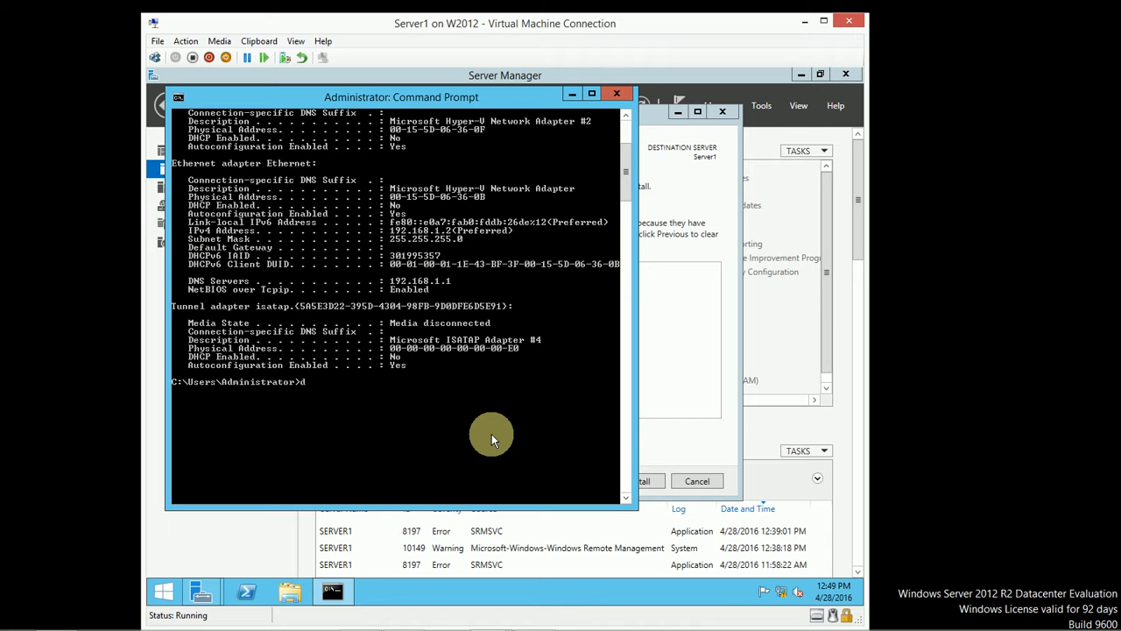
# Step: Run dcpromo, dismiss the notice that AD DS setup moved to Server Manager, and return to the wizard
pyautogui.write('dcpromo')
pyautogui.press('Return')
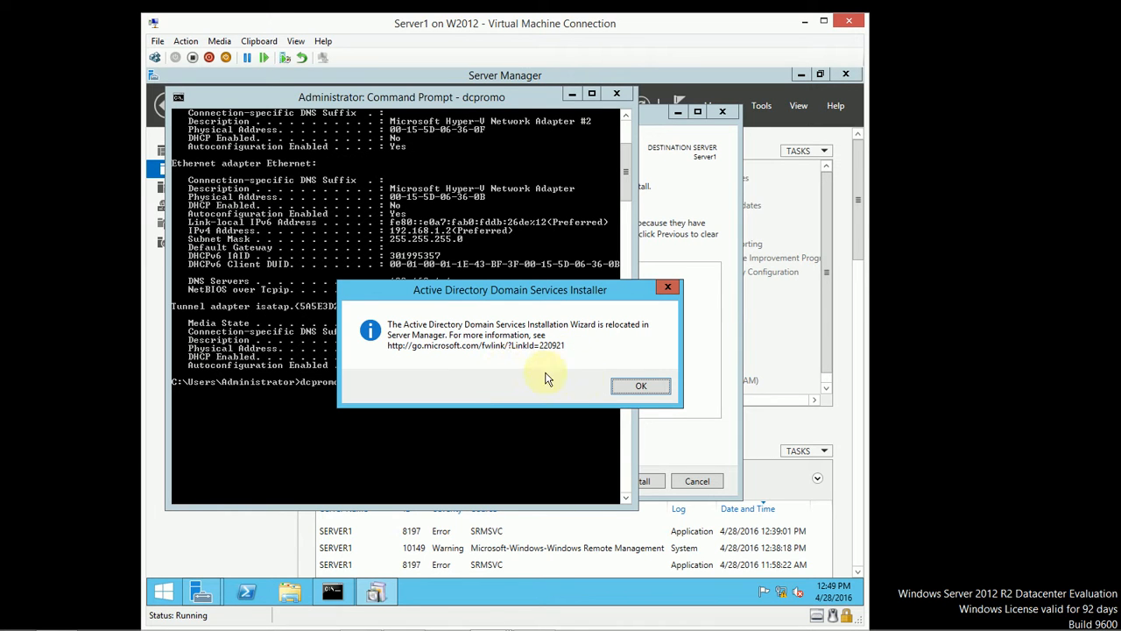
pyautogui.click(650, 392)
pyautogui.click(688, 438)
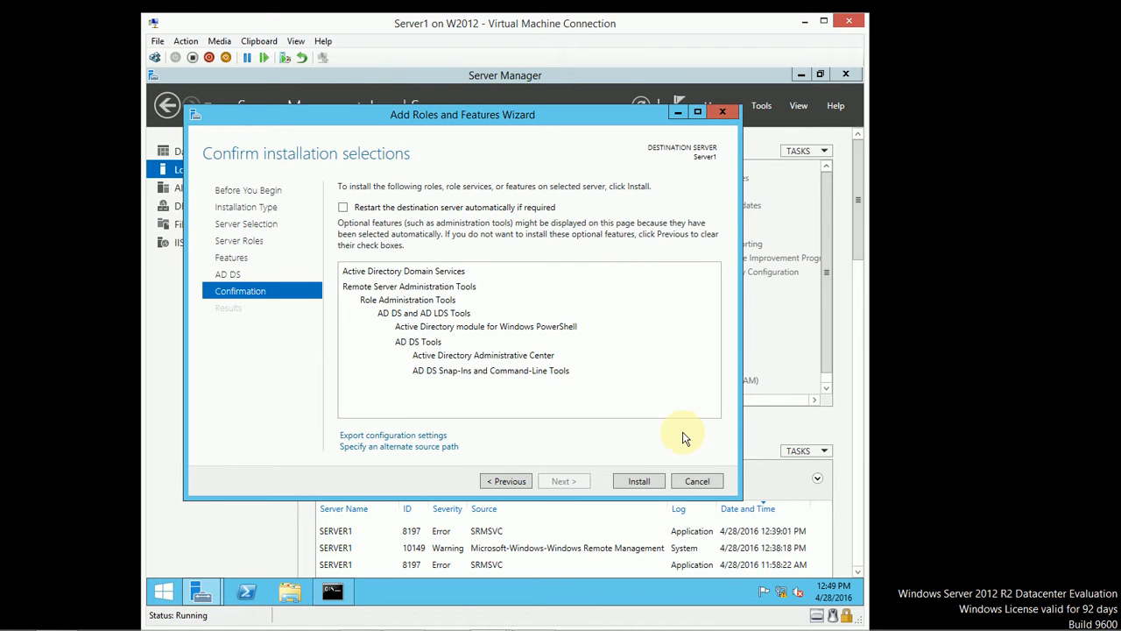
# Step: Install AD DS and its management tools on Server1 from the Confirmation page
pyautogui.click(639, 481)
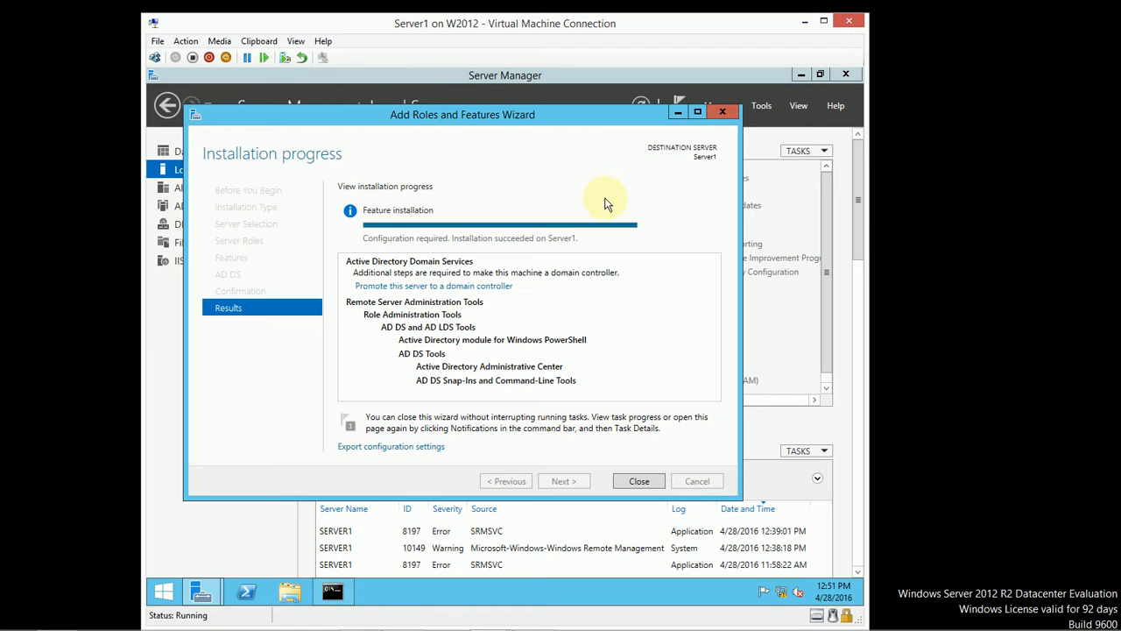
# Step: Close the finished wizard and launch 'Promote this server to a domain controller' from Notifications
pyautogui.click(643, 483)
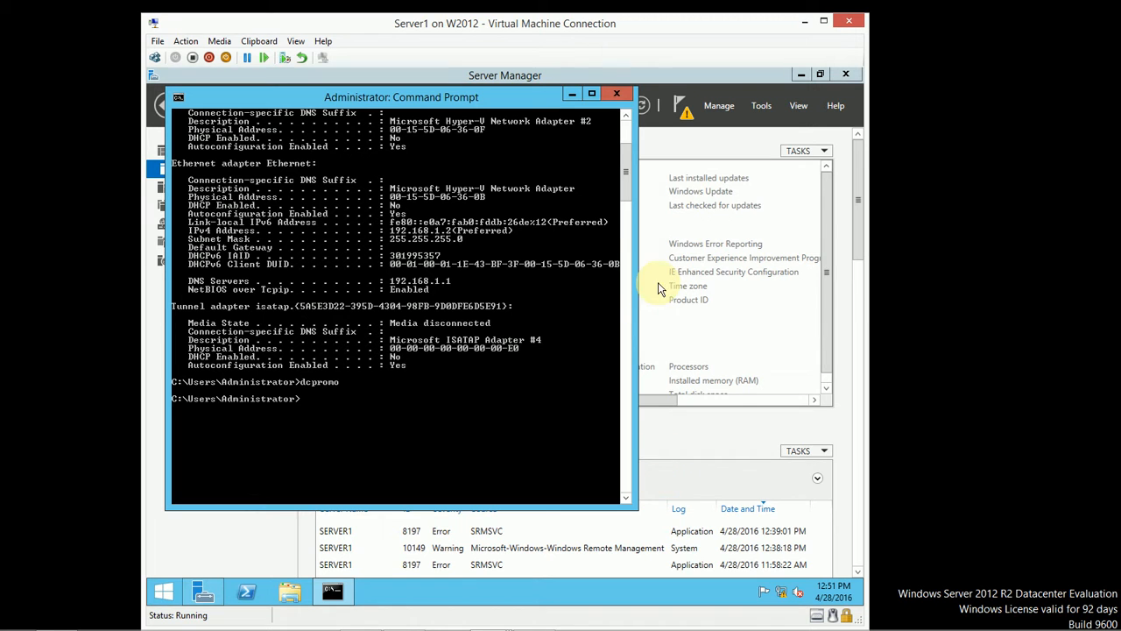
pyautogui.click(571, 92)
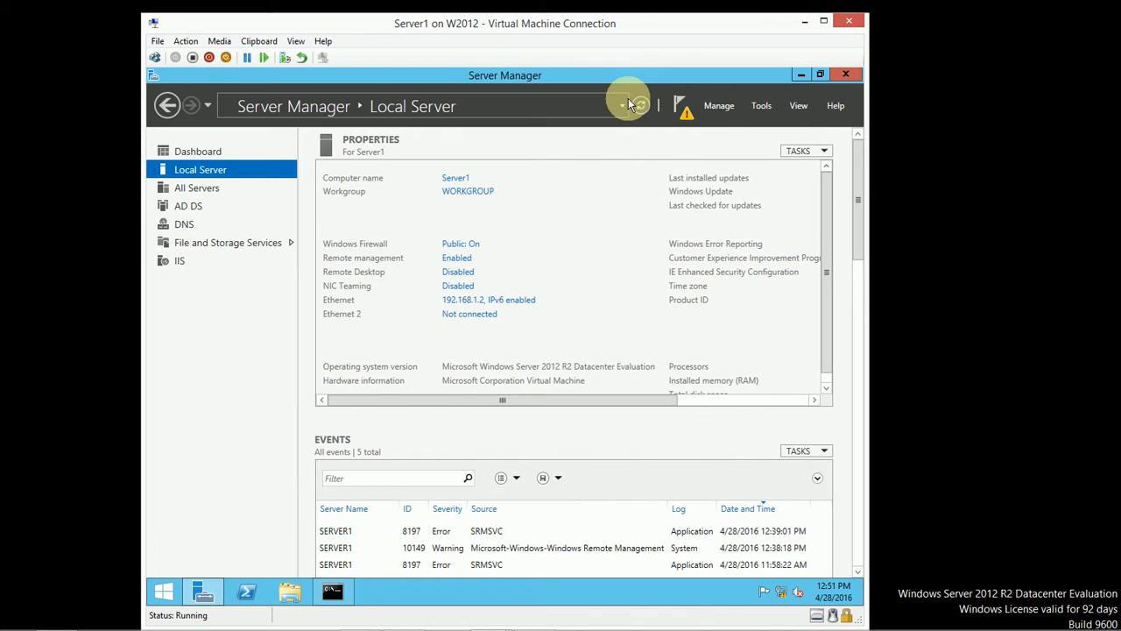
pyautogui.click(681, 109)
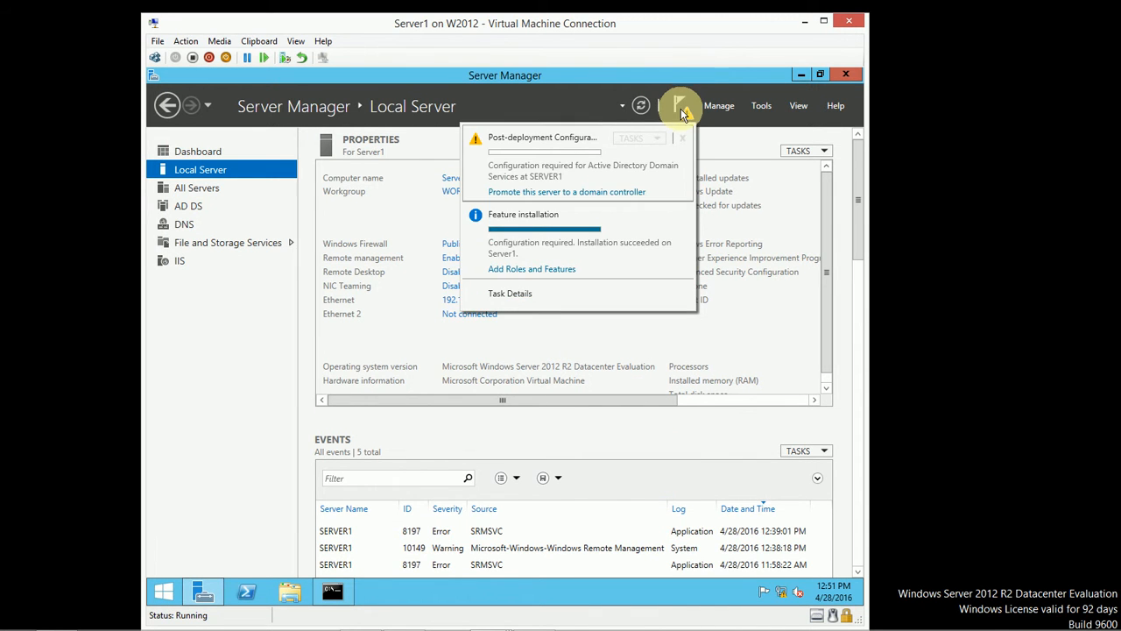
pyautogui.click(594, 196)
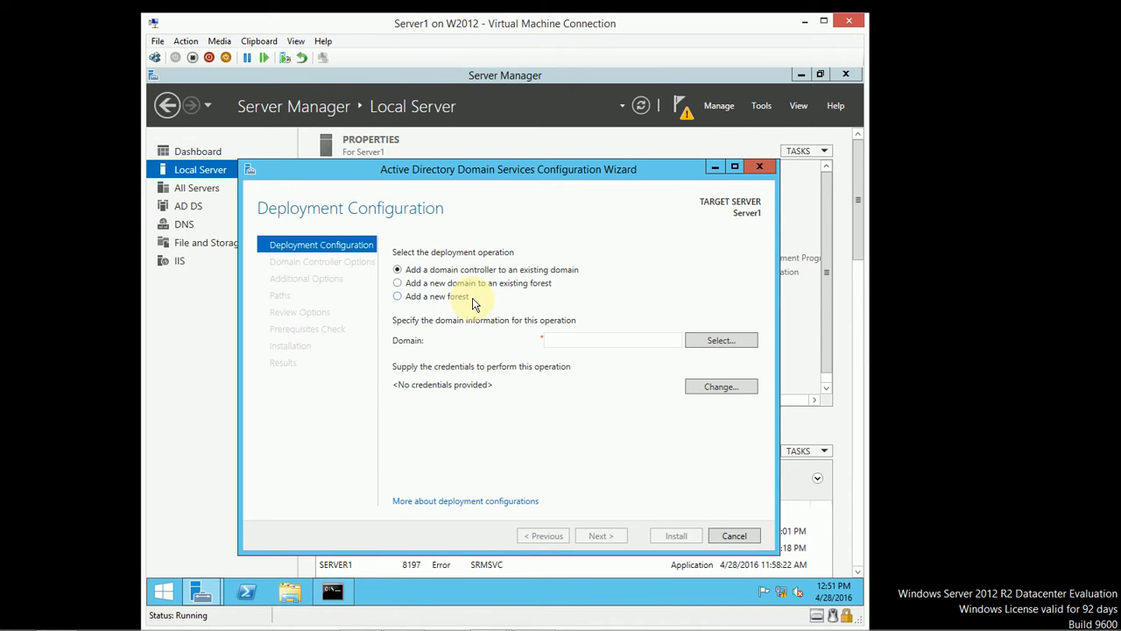
# Step: Choose Add a new forest with root domain name testdomain.com
pyautogui.click(398, 298)
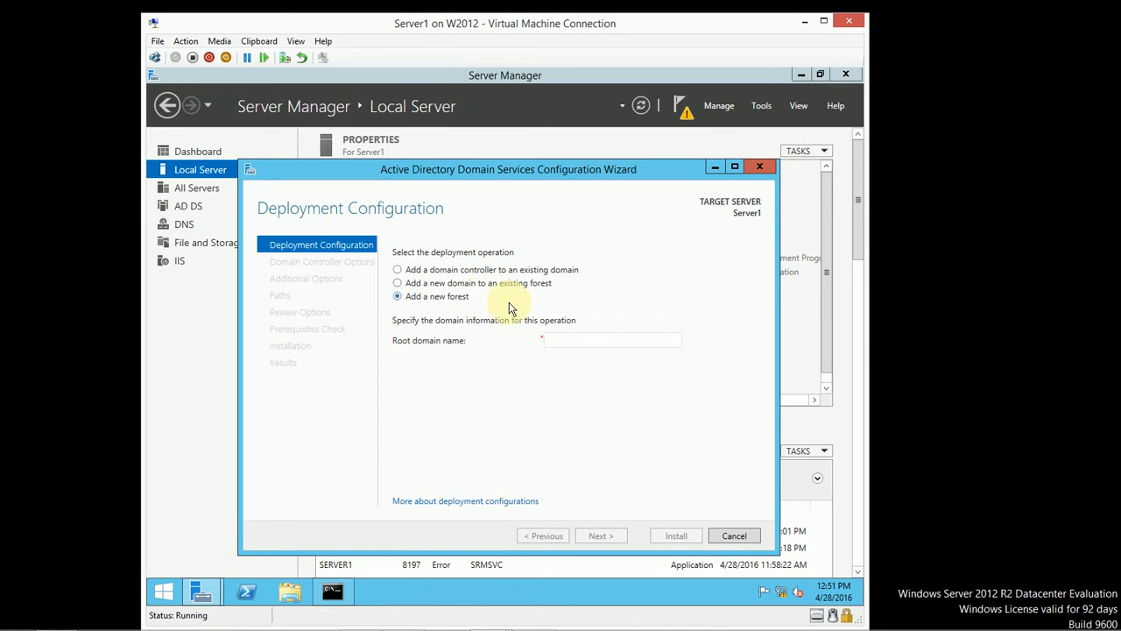
pyautogui.click(585, 339)
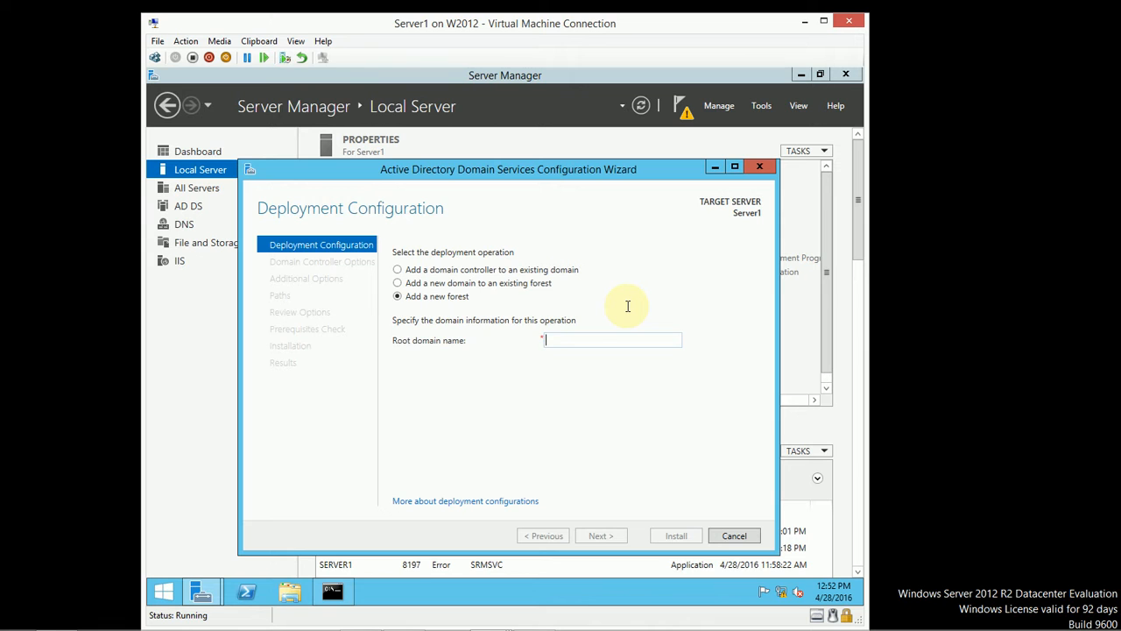
pyautogui.write('test')
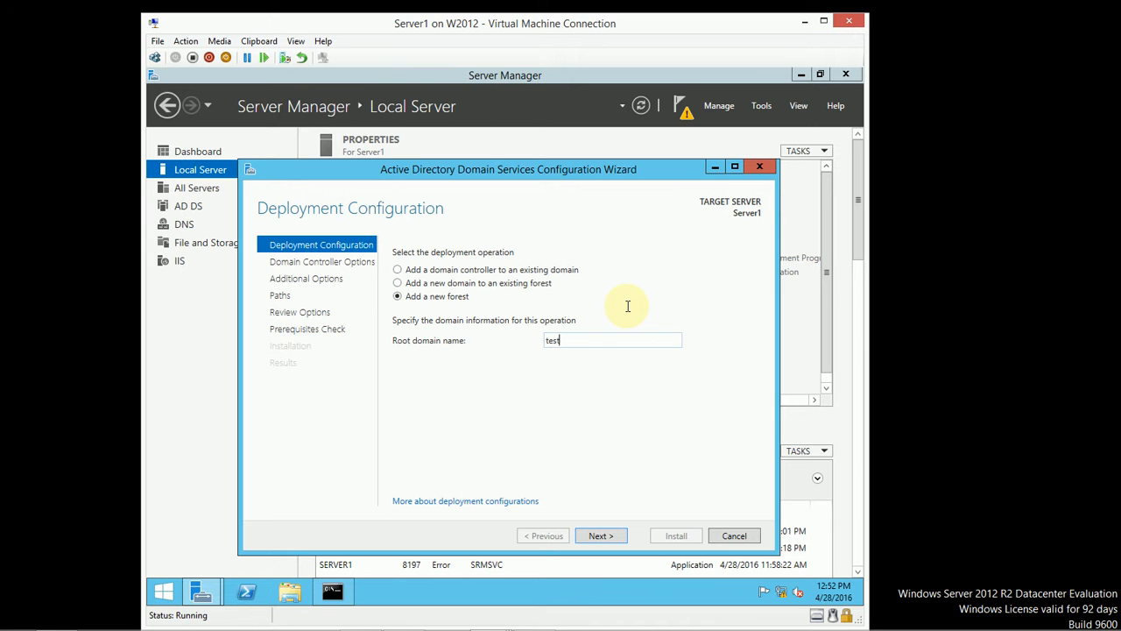
pyautogui.write('domain.com')
# Step: Continue to Domain Controller Options with Windows Server 2012 R2 functional levels, DNS and Global Catalog checked
pyautogui.click(619, 538)
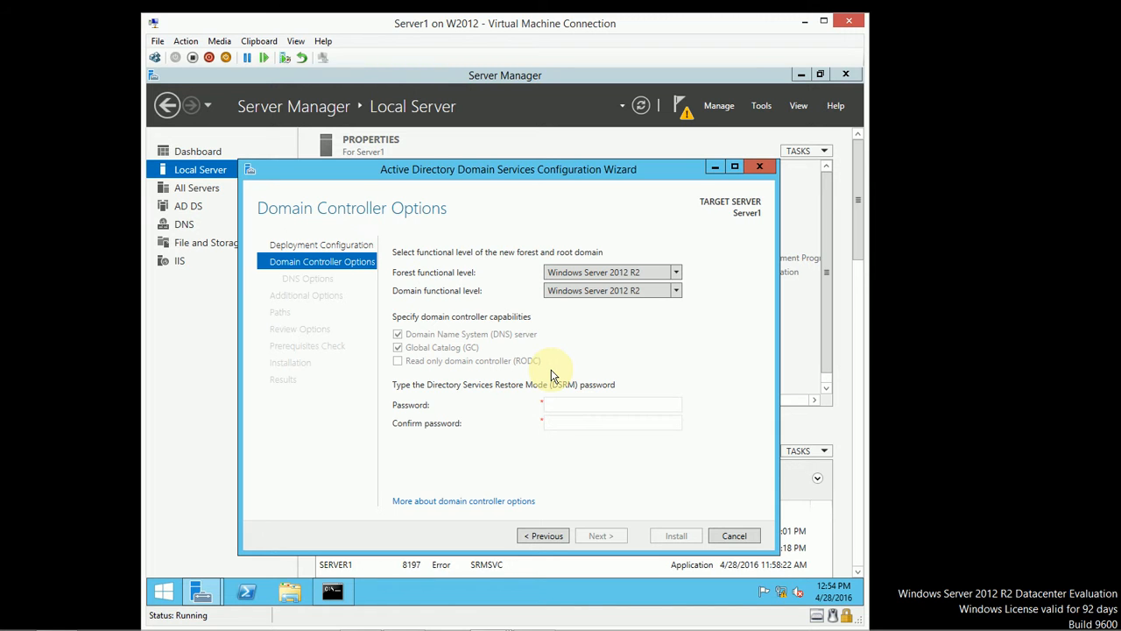
# Step: Enter and confirm the DSRM password, keeping both functional levels at Windows Server 2012 R2
pyautogui.click(570, 404)
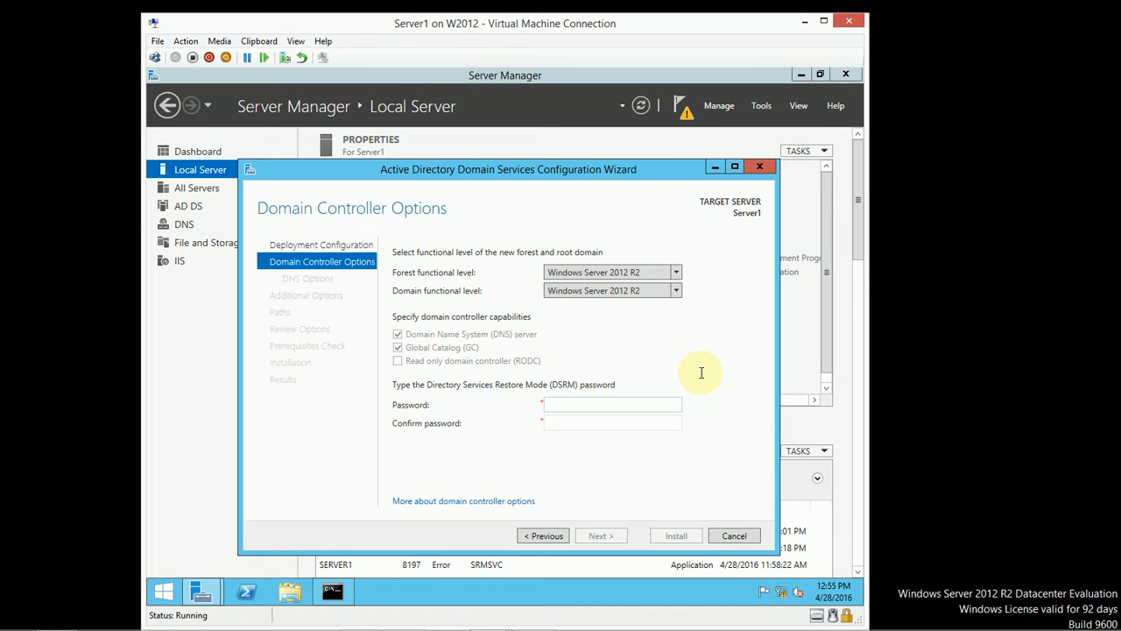
pyautogui.write('••••••••••')
pyautogui.press('Tab')
pyautogui.write('•••••••••')
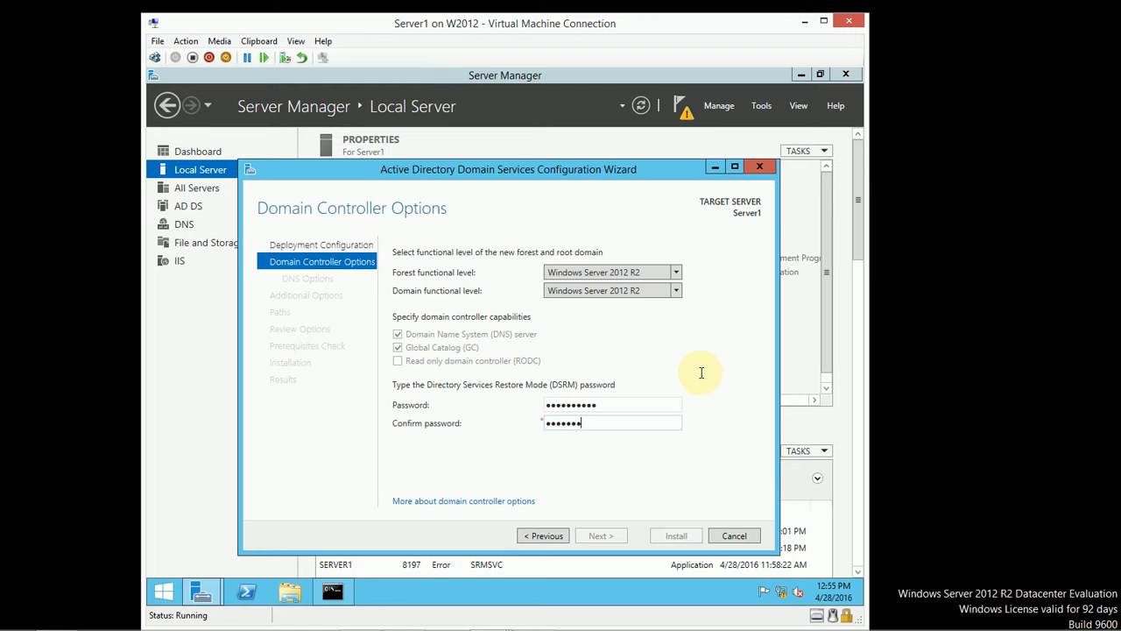
pyautogui.write('•')
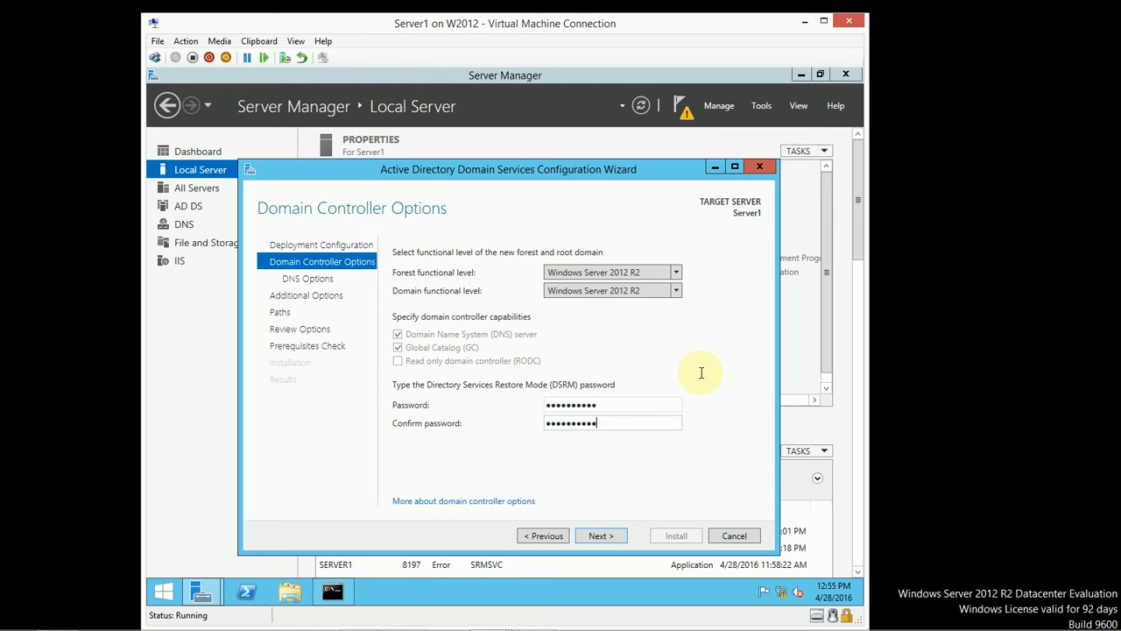
# Step: Advance past Domain Controller Options and DNS Options, leaving Create DNS delegation unchecked
pyautogui.click(617, 536)
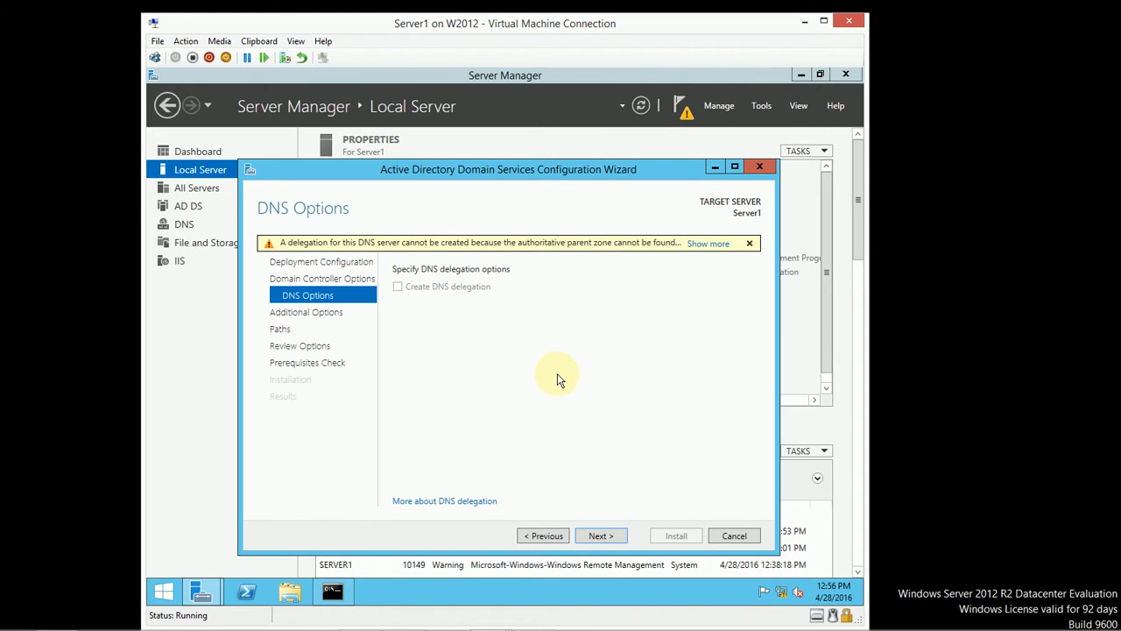
pyautogui.click(620, 537)
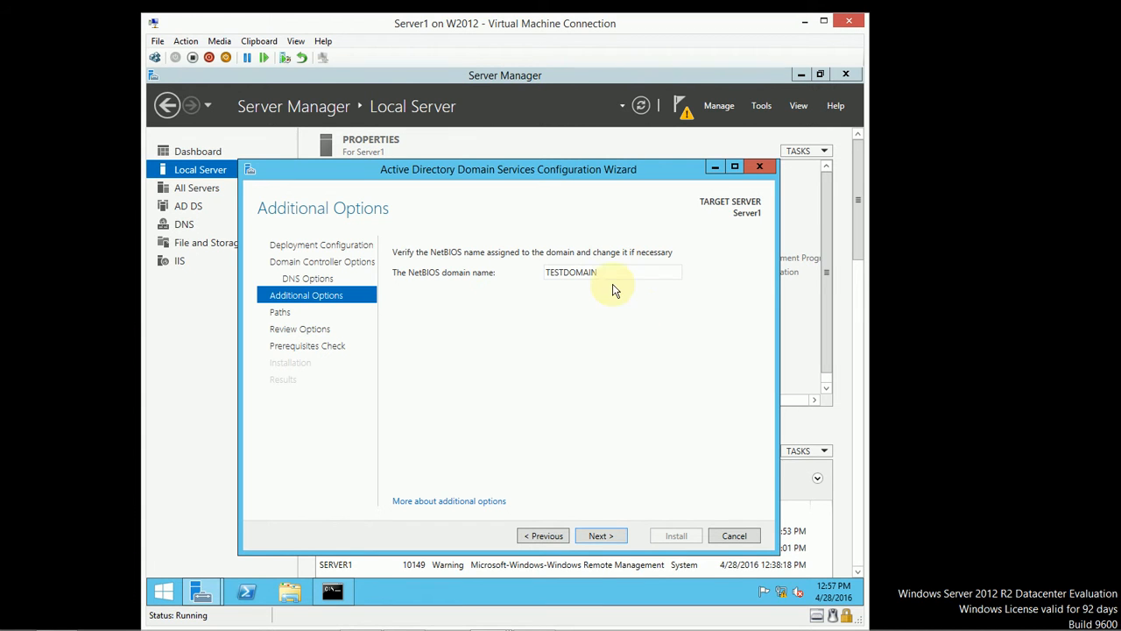
# Step: Accept the NetBIOS domain name TESTDOMAIN and continue to the Paths page
pyautogui.click(617, 539)
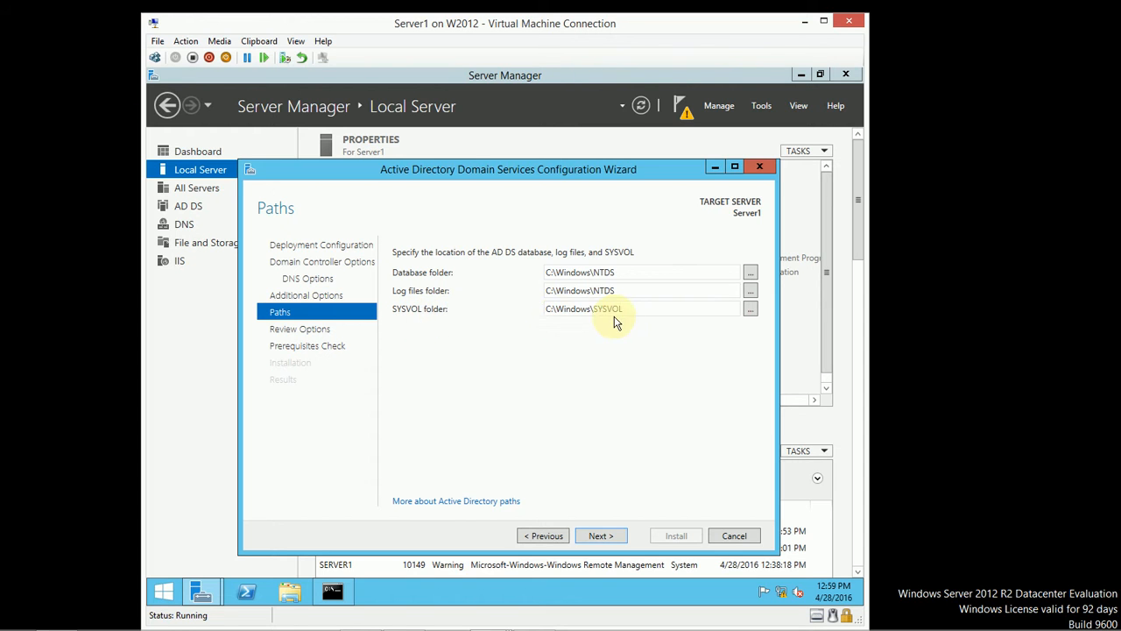
# Step: Keep the default C:\Windows\NTDS and C:\Windows\SYSVOL paths and scroll through the review summary
pyautogui.click(598, 536)
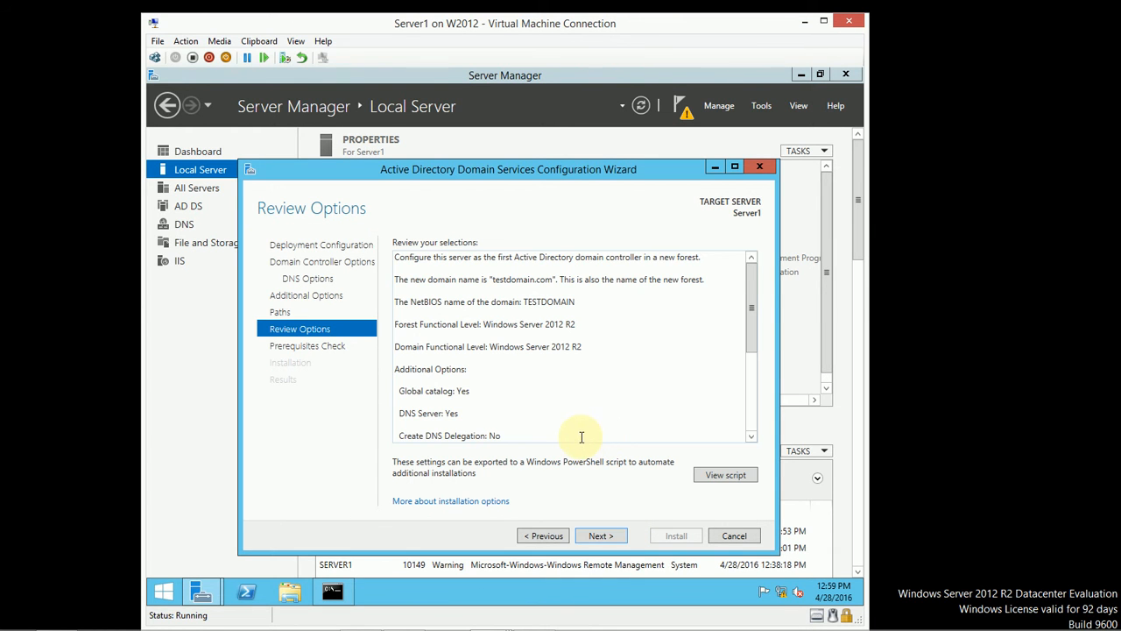
pyautogui.moveTo(754, 283); pyautogui.dragTo(753, 370)
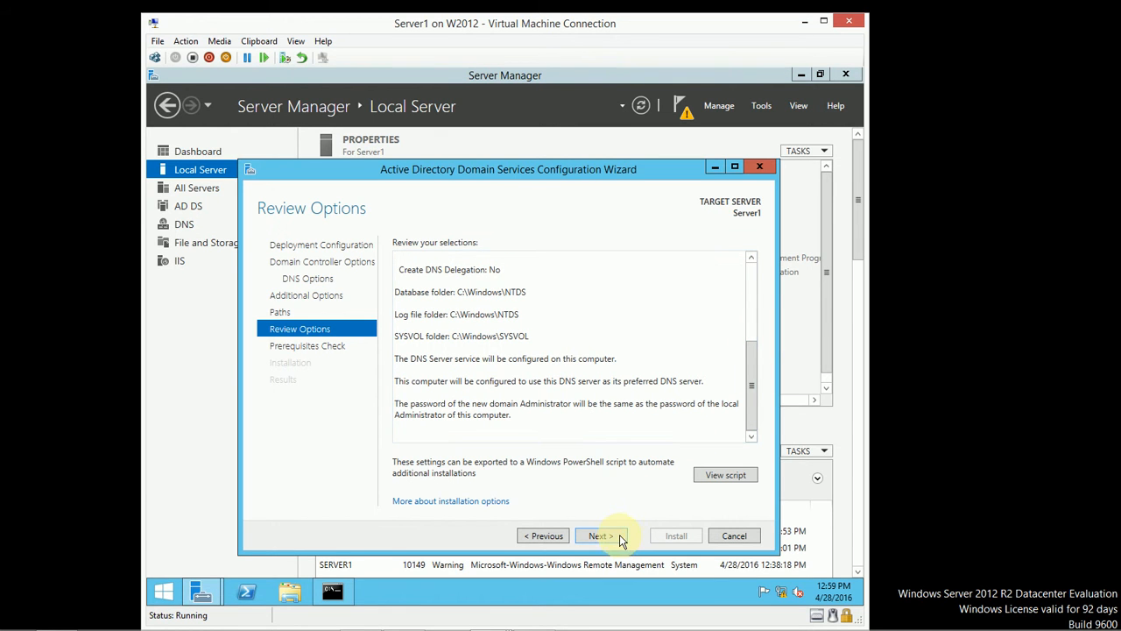
pyautogui.click(726, 474)
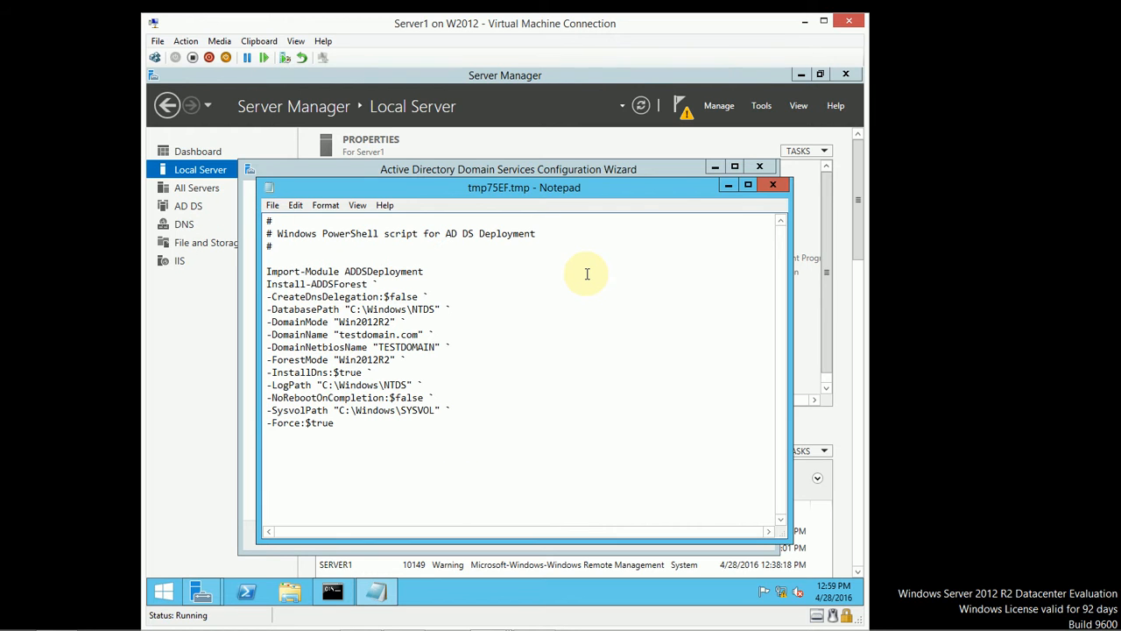
pyautogui.click(777, 185)
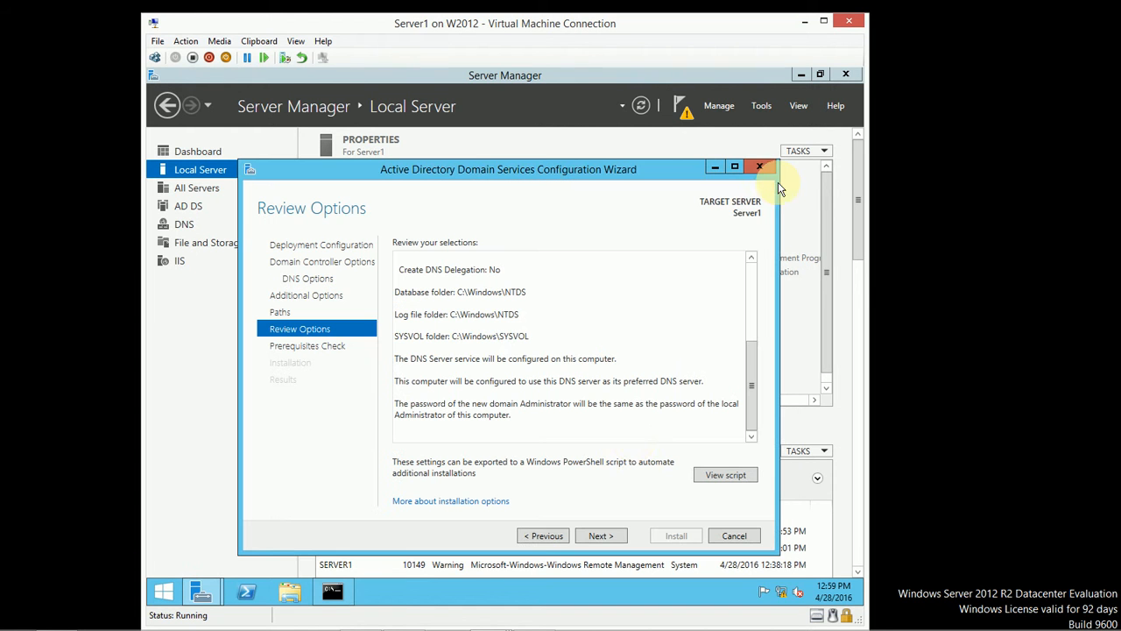
# Step: Move from Review Options to the Prerequisites Check and let all checks pass
pyautogui.click(599, 535)
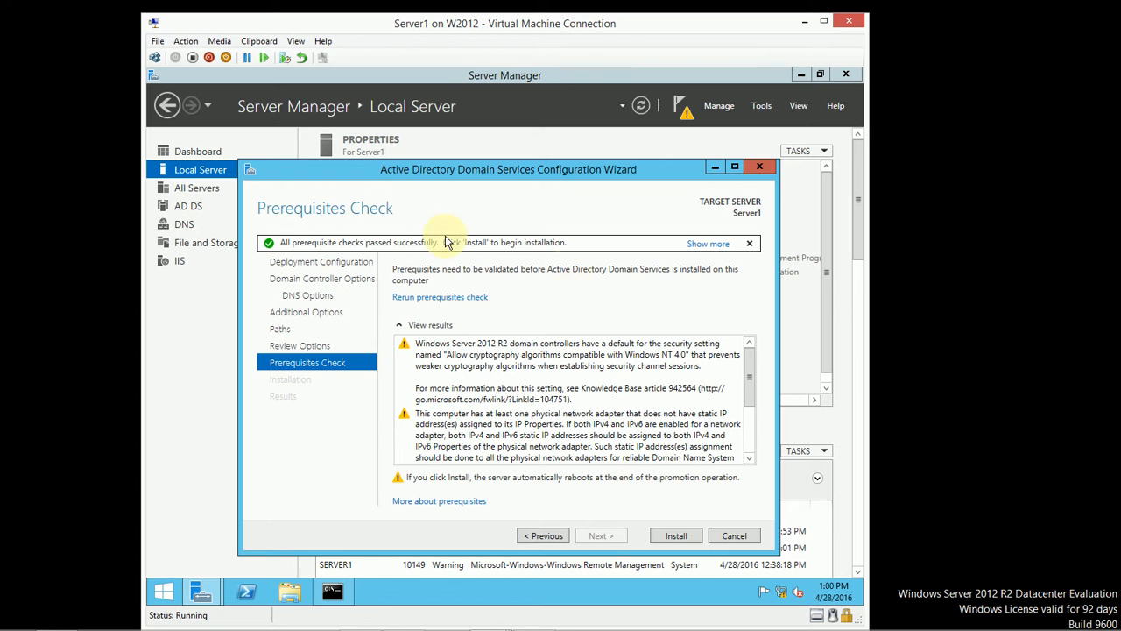
pyautogui.click(750, 366)
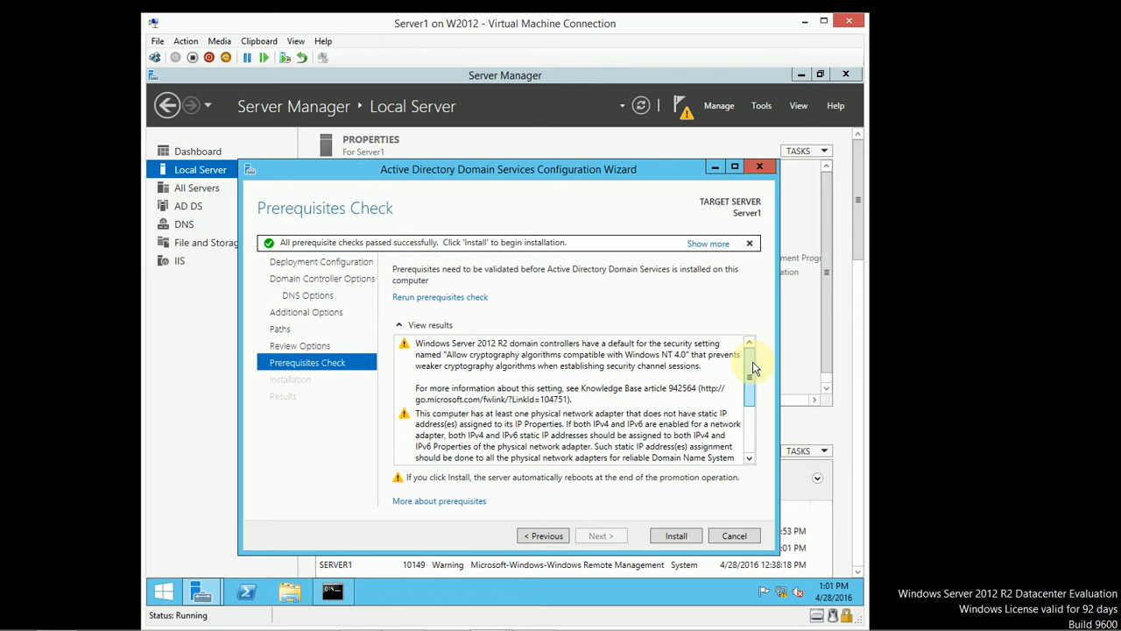
pyautogui.scroll(-2, 753, 375)
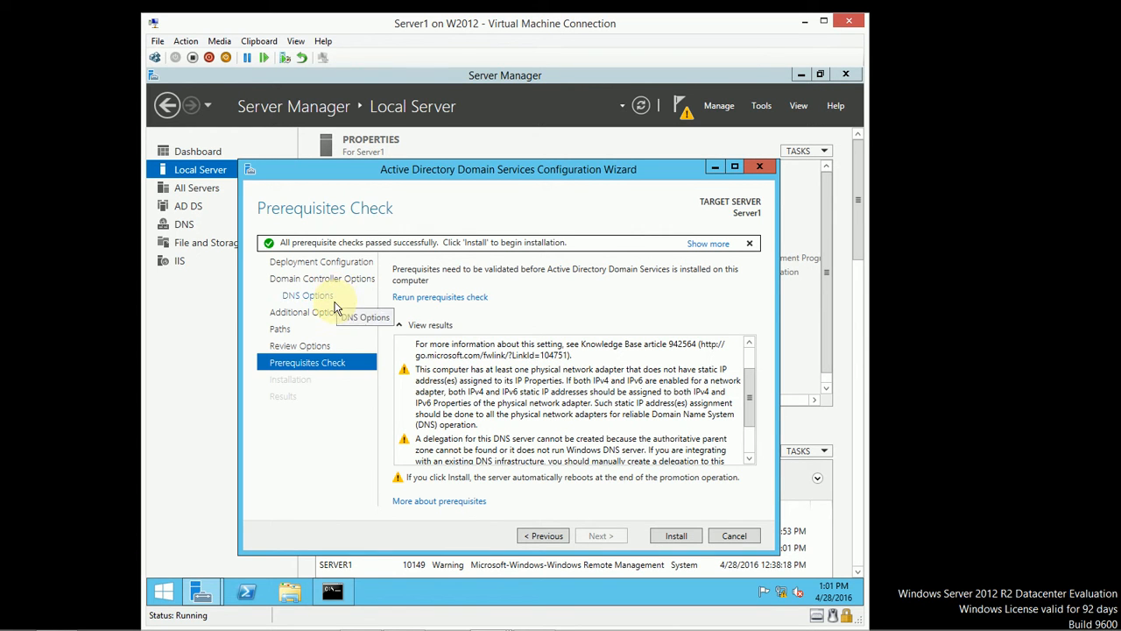
pyautogui.click(203, 368)
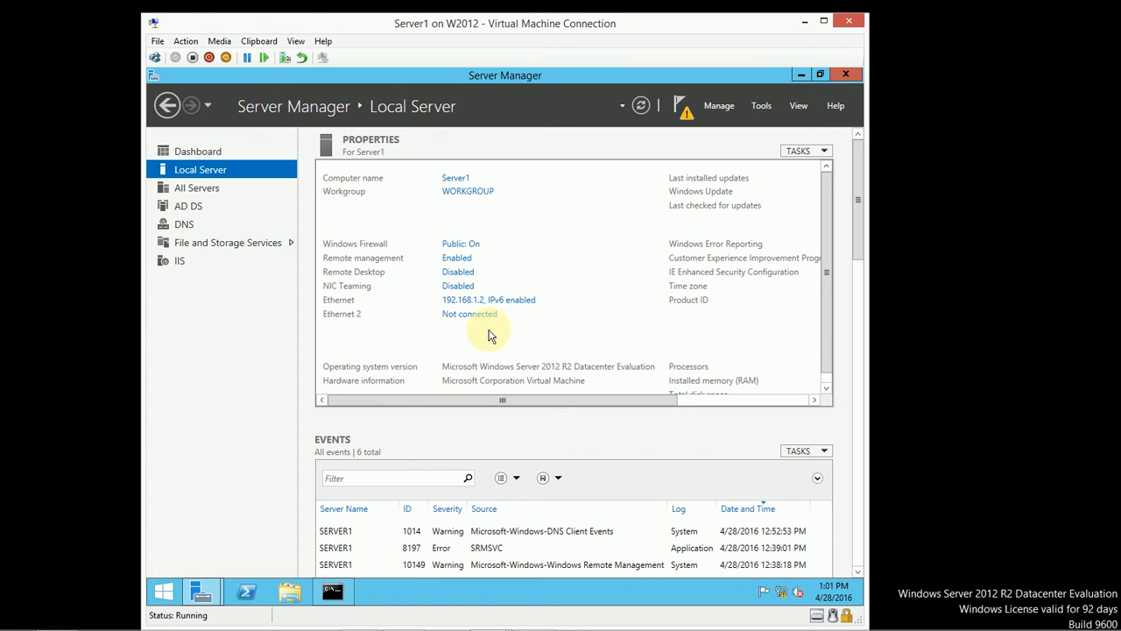
pyautogui.moveTo(201, 591)
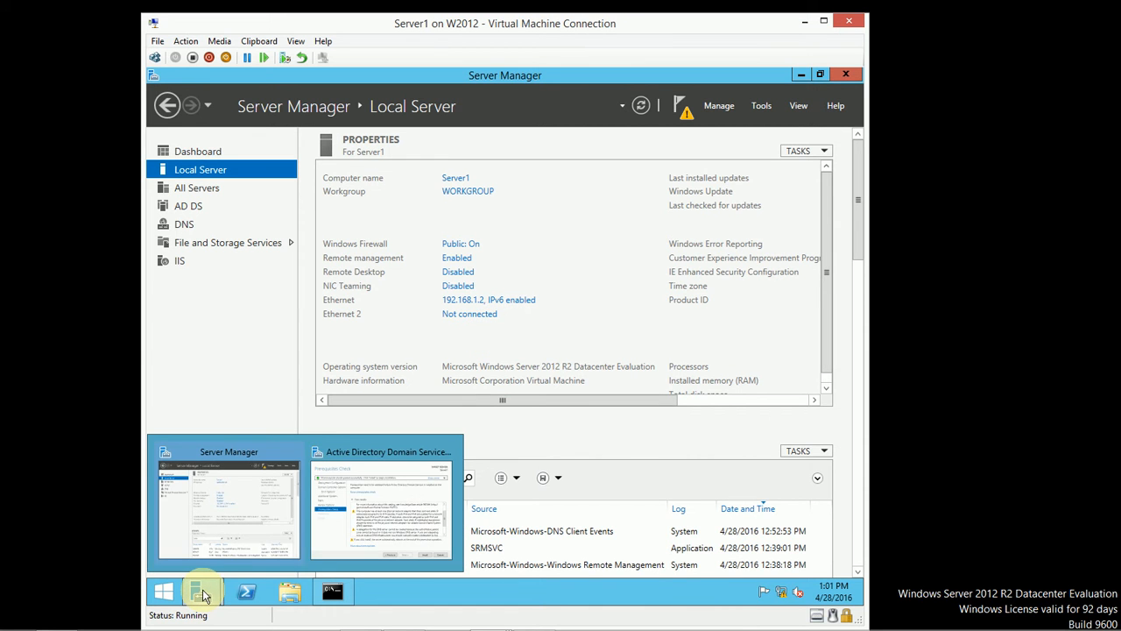
pyautogui.click(395, 503)
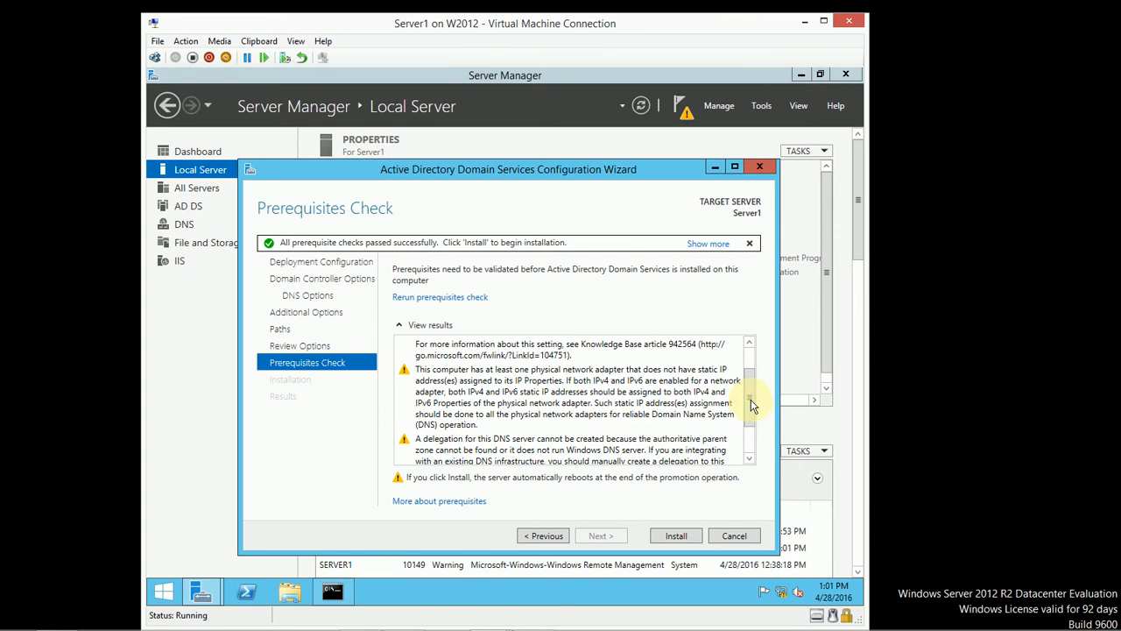
pyautogui.moveTo(752, 413); pyautogui.dragTo(755, 442)
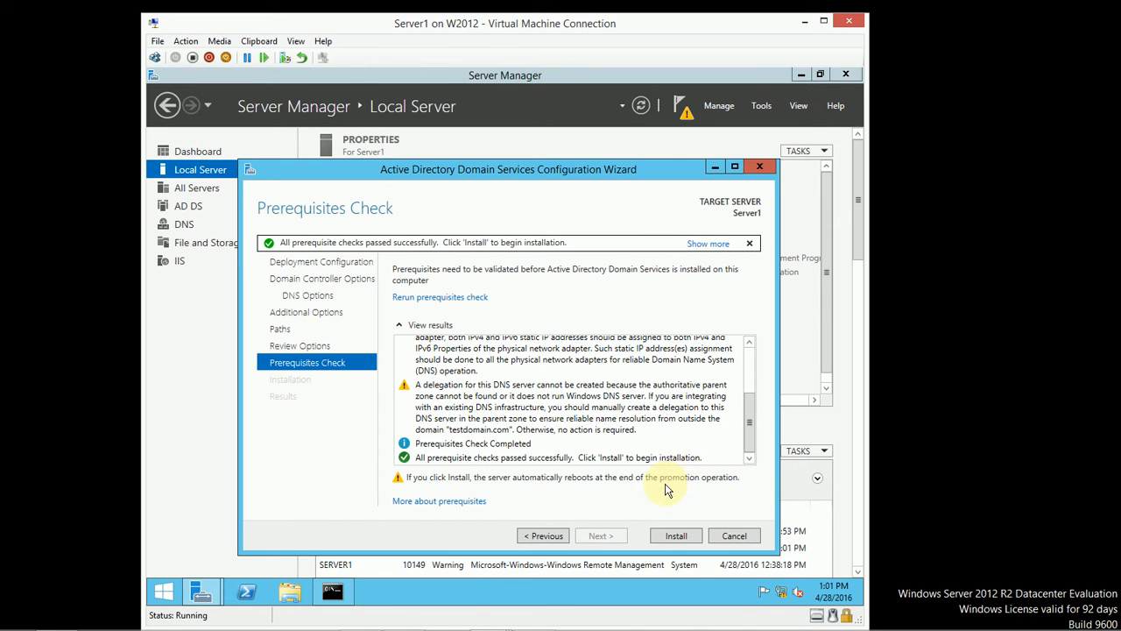
# Step: Start the AD DS installation so Server1 is promoted and reboots to the lock screen
pyautogui.click(673, 536)
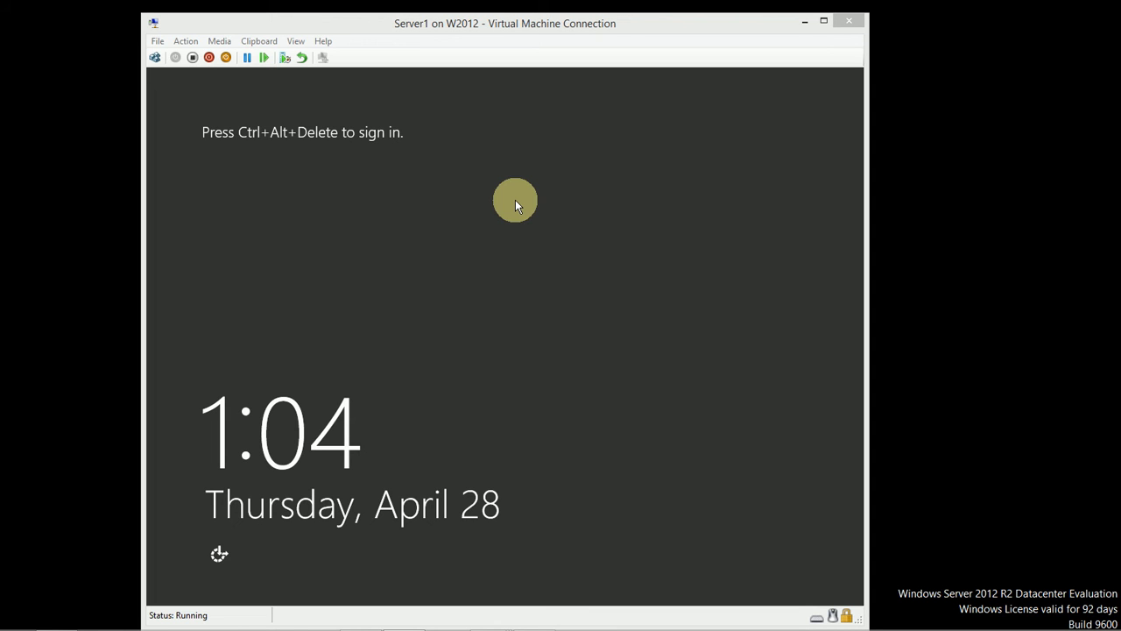
# Step: Send Ctrl+Alt+Delete to the VM and sign in with the TESTDOMAIN administrator password
pyautogui.click(156, 59)
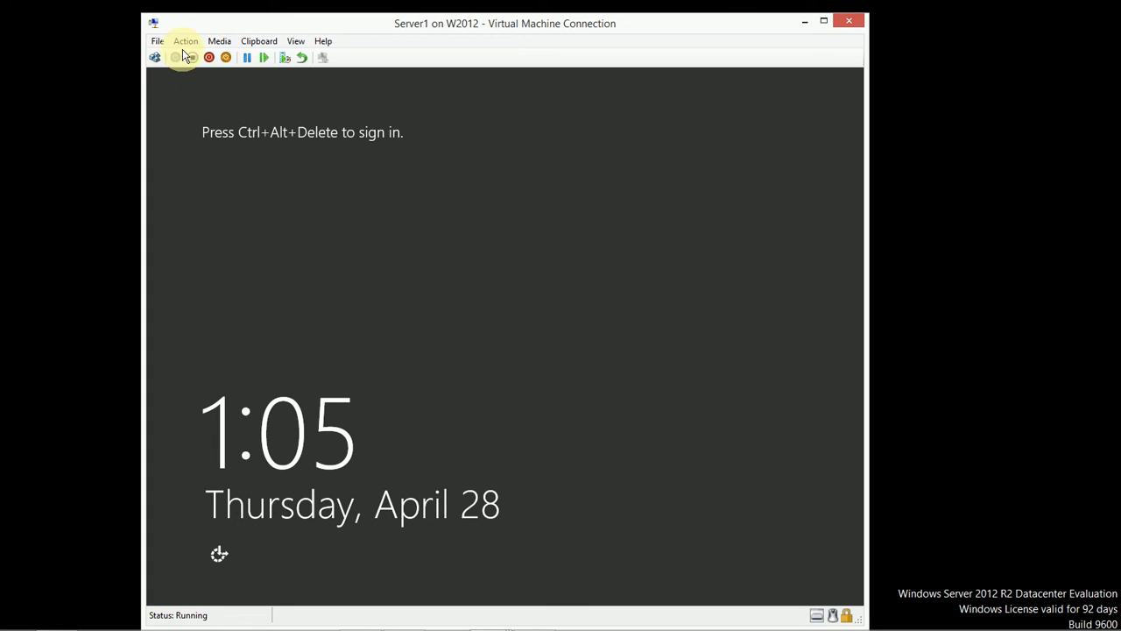
pyautogui.click(154, 59)
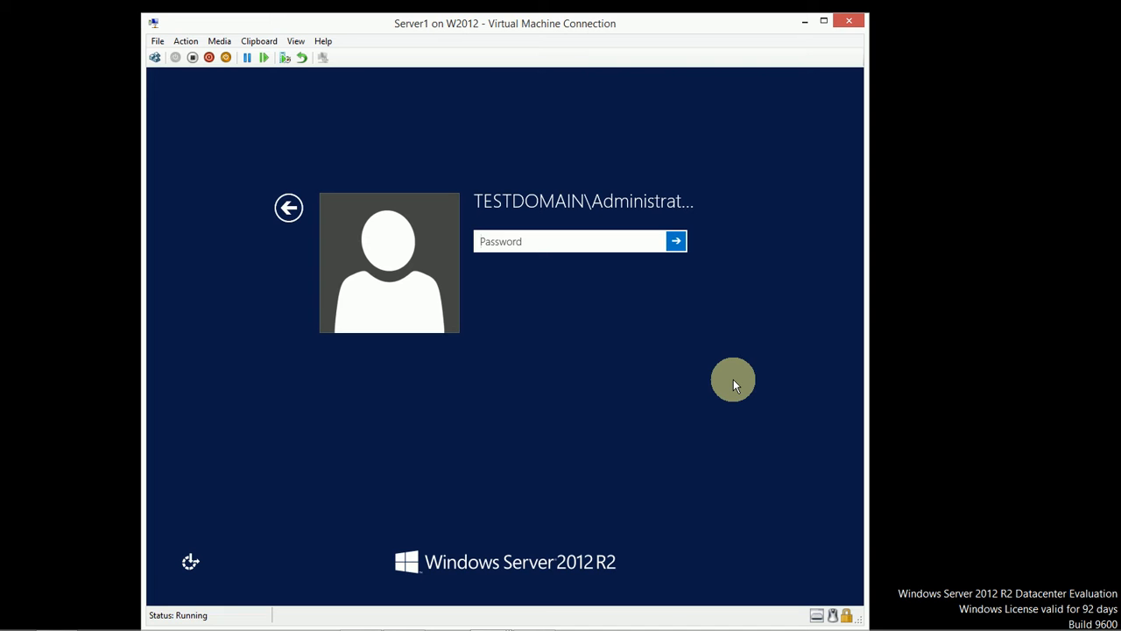
pyautogui.write('Password12')
pyautogui.press('Return')
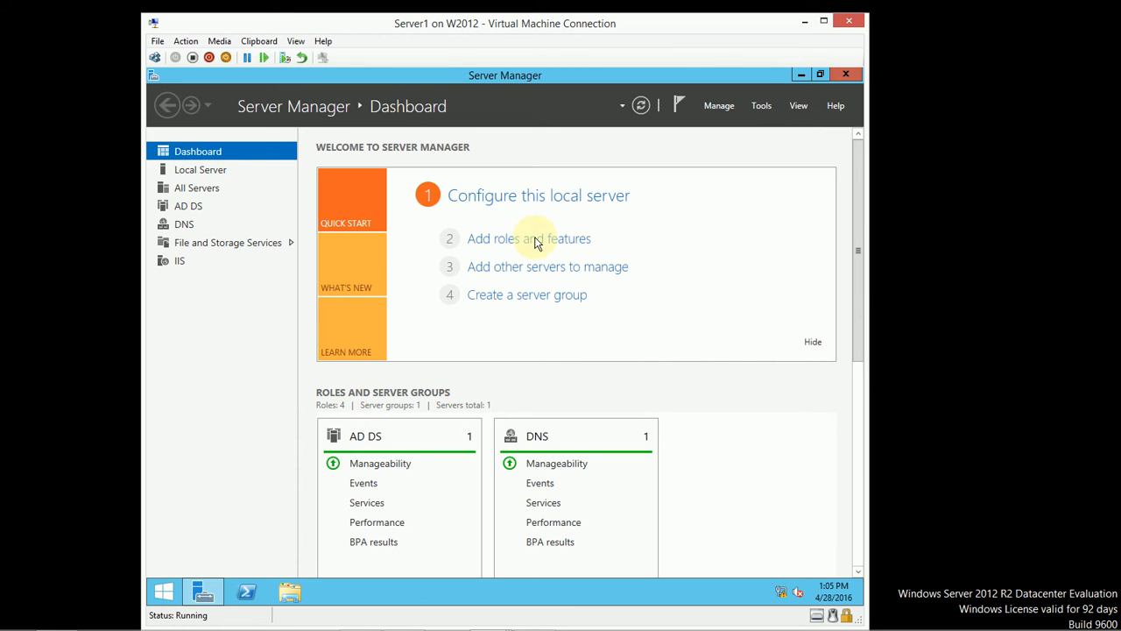
# Step: Launch the DNS console for SERVER1 from Server Manager's Tools menu
pyautogui.click(771, 111)
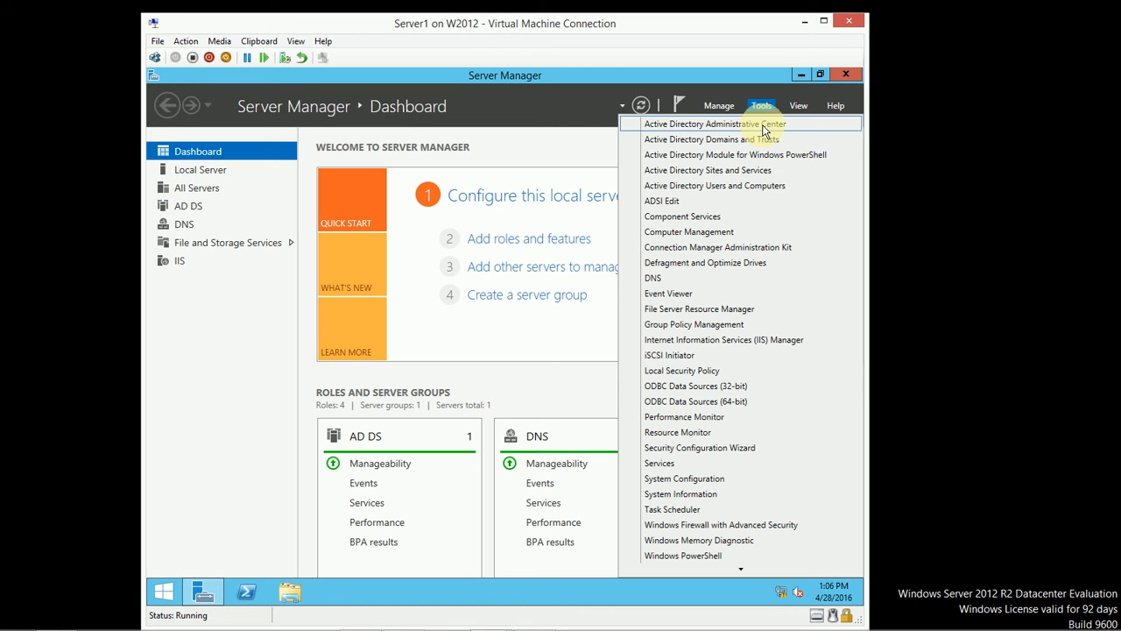
pyautogui.click(202, 395)
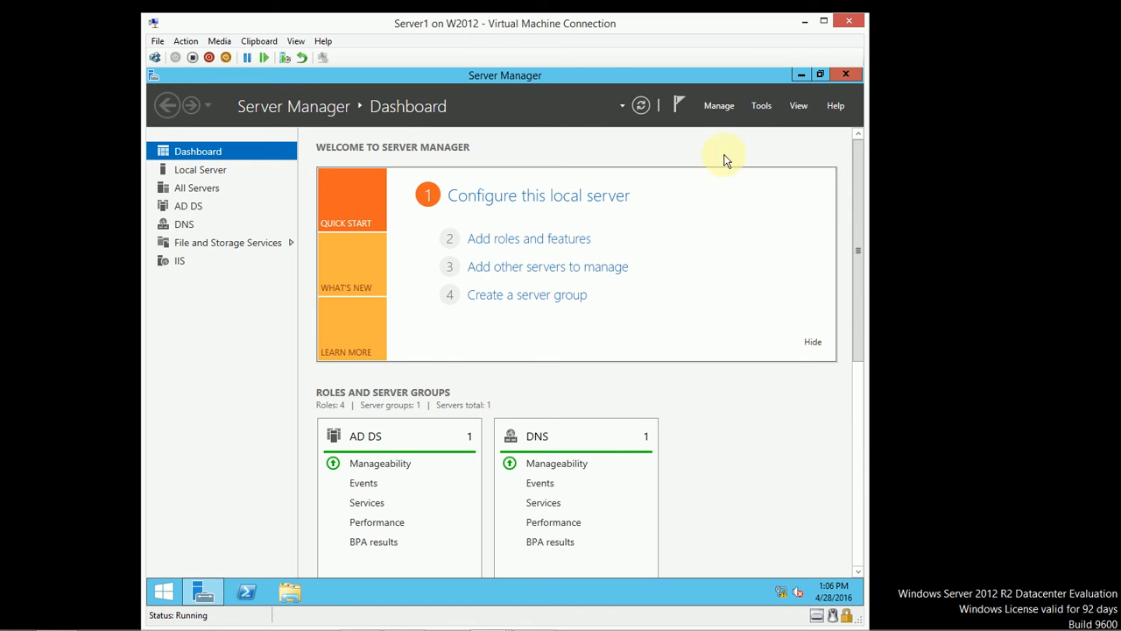
pyautogui.click(764, 105)
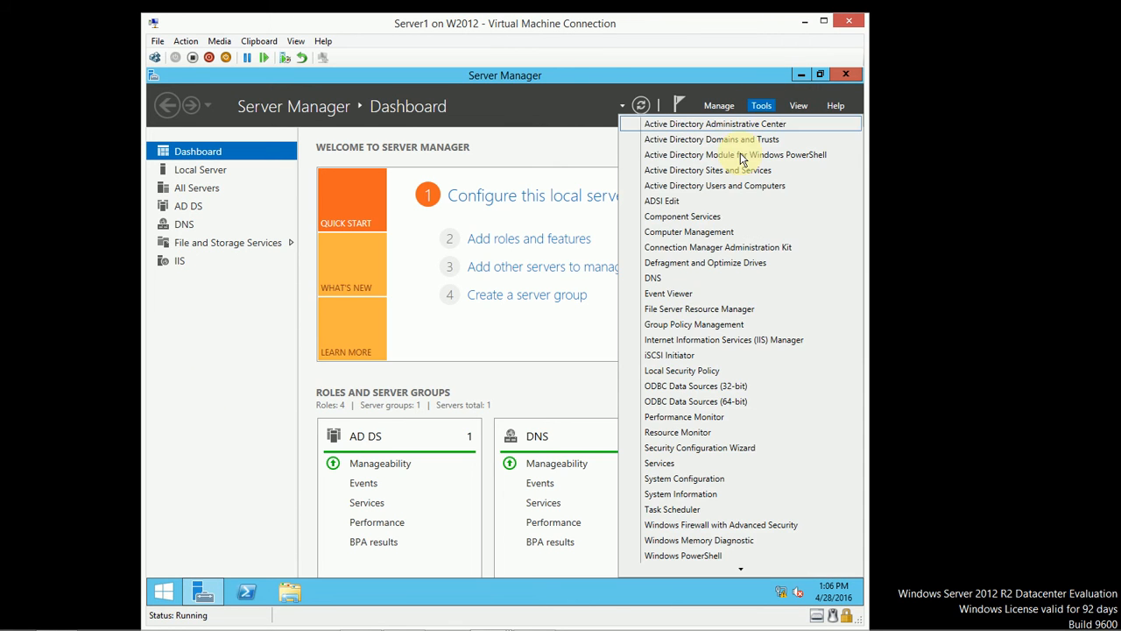
pyautogui.click(670, 280)
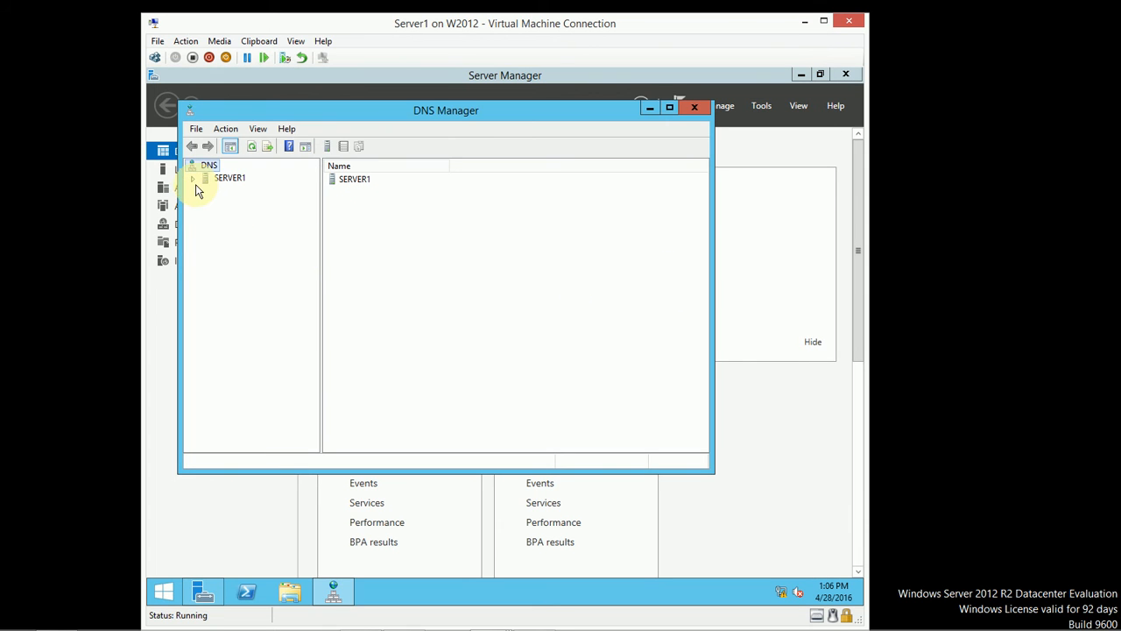
# Step: Expand SERVER1 > Forward Lookup Zones > testdomain.com and select the server1 Host (A) record at 192.168.1.2
pyautogui.click(193, 178)
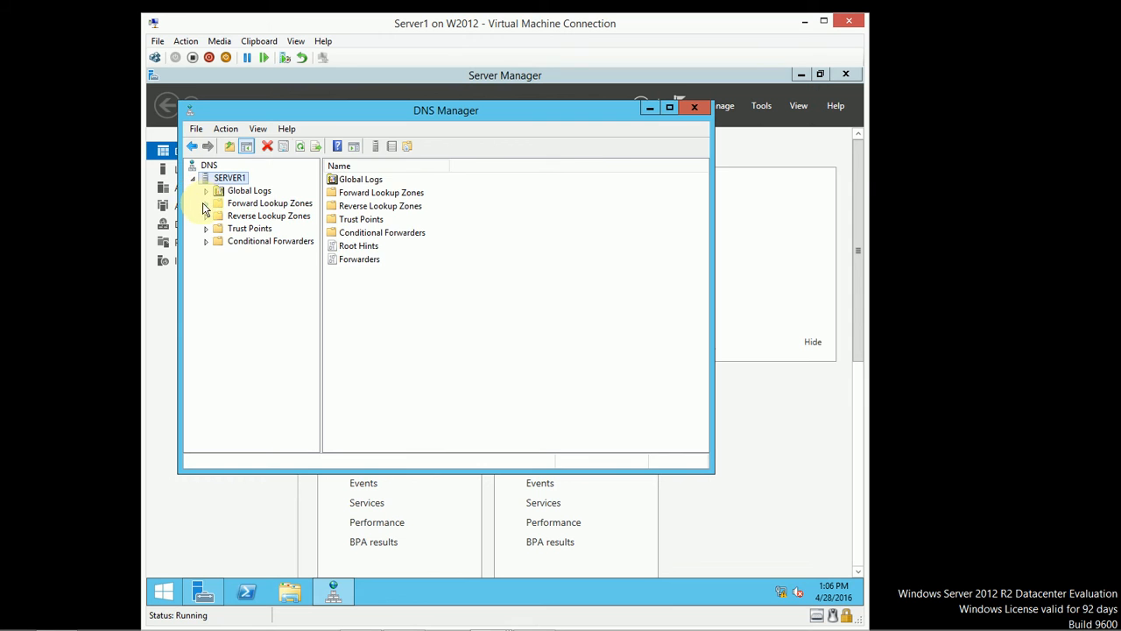
pyautogui.click(205, 205)
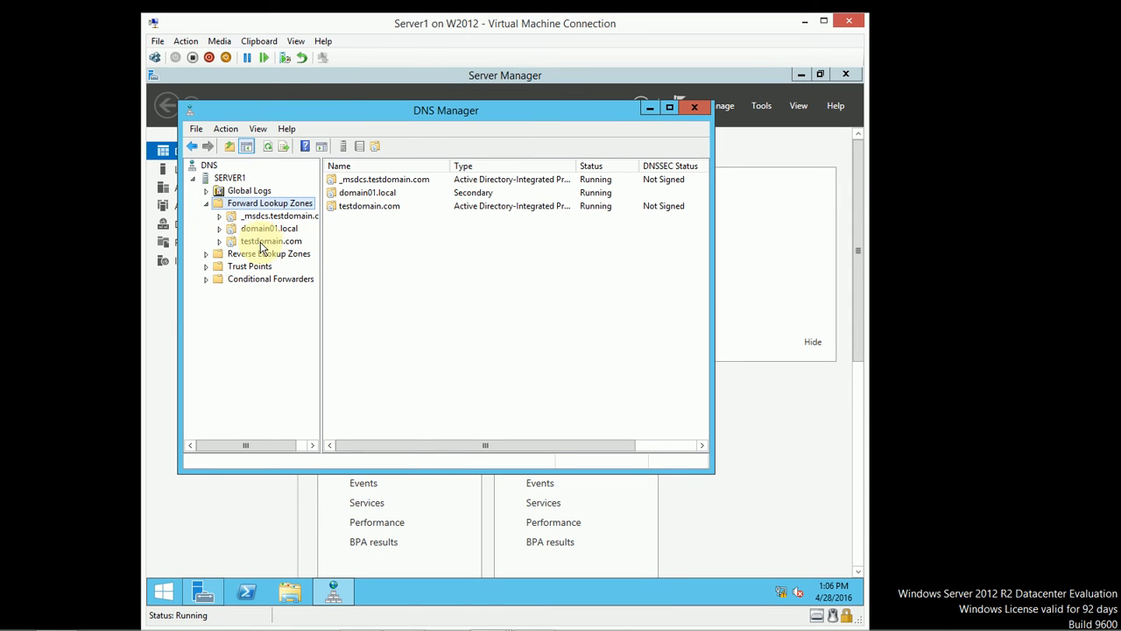
pyautogui.click(257, 241)
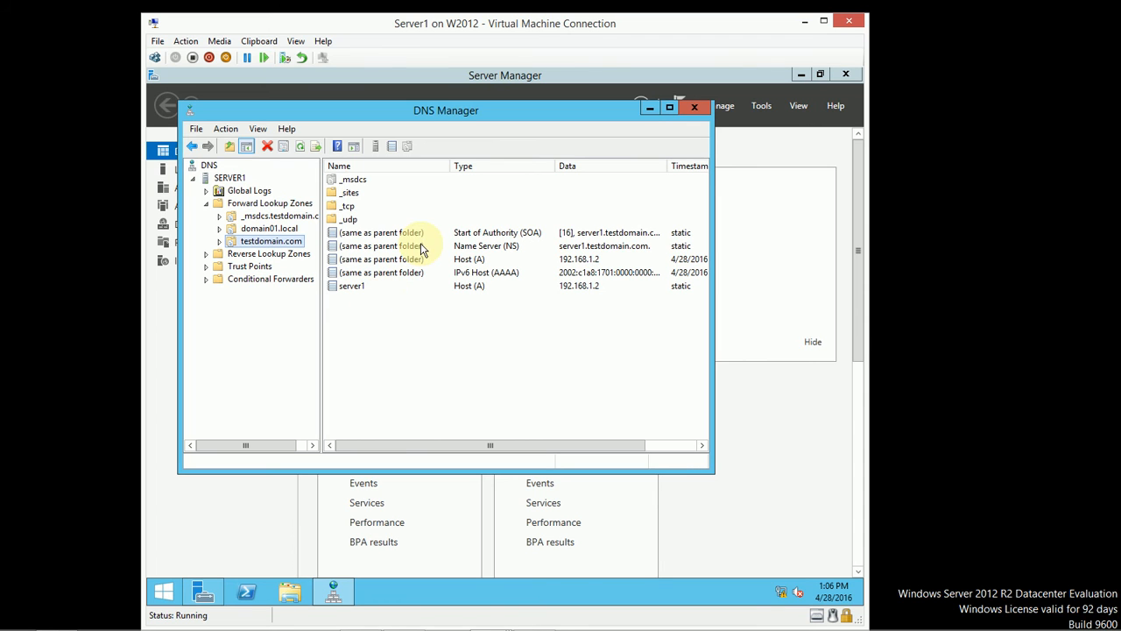
pyautogui.click(355, 285)
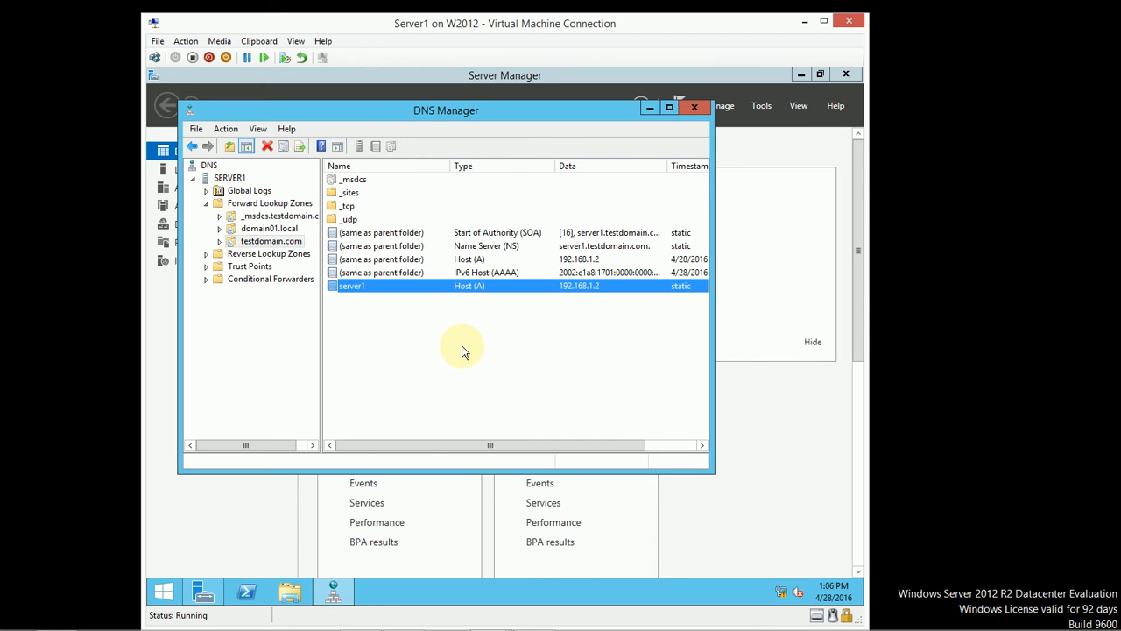
# Step: Run ipconfig /all in an administrator Command Prompt
pyautogui.rightClick(161, 592)
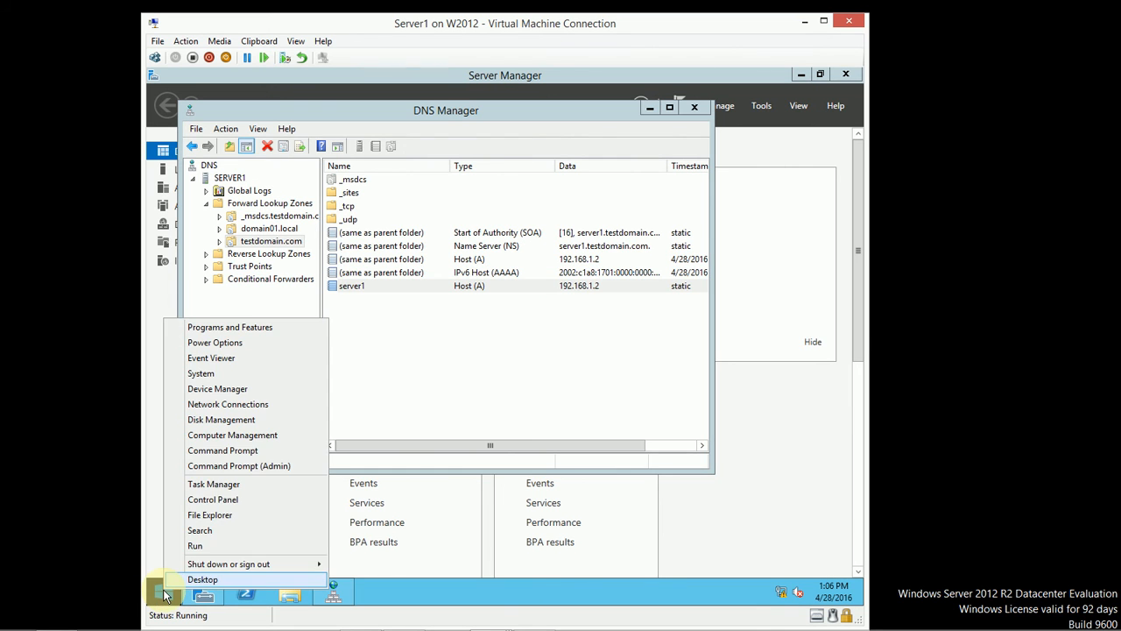
pyautogui.click(243, 462)
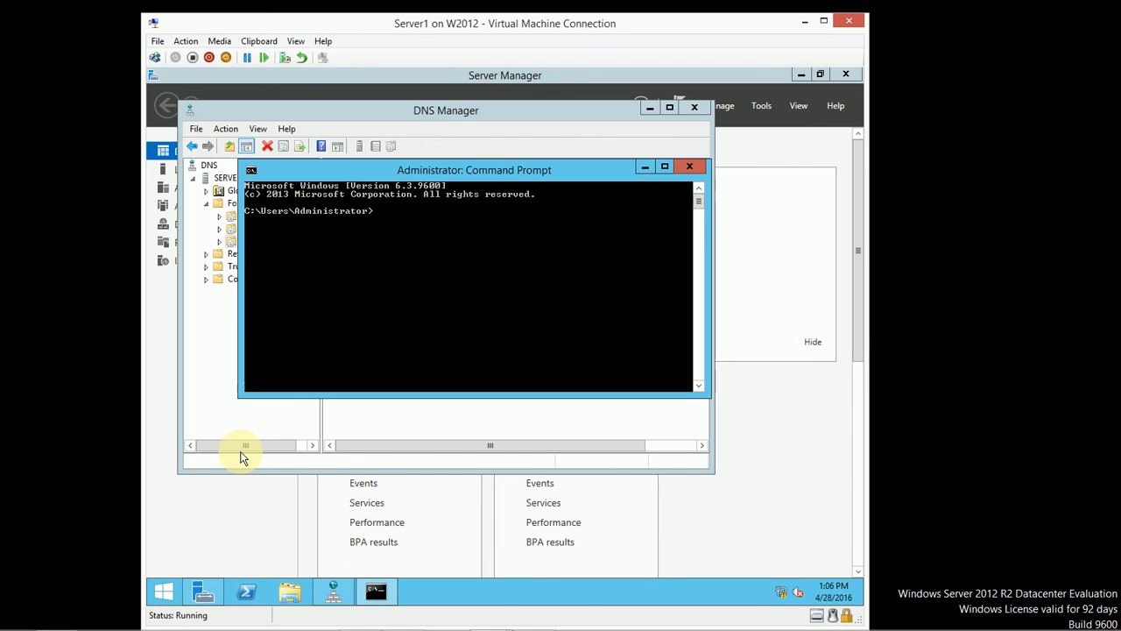
pyautogui.write('ipconfig /all')
pyautogui.press('Return')
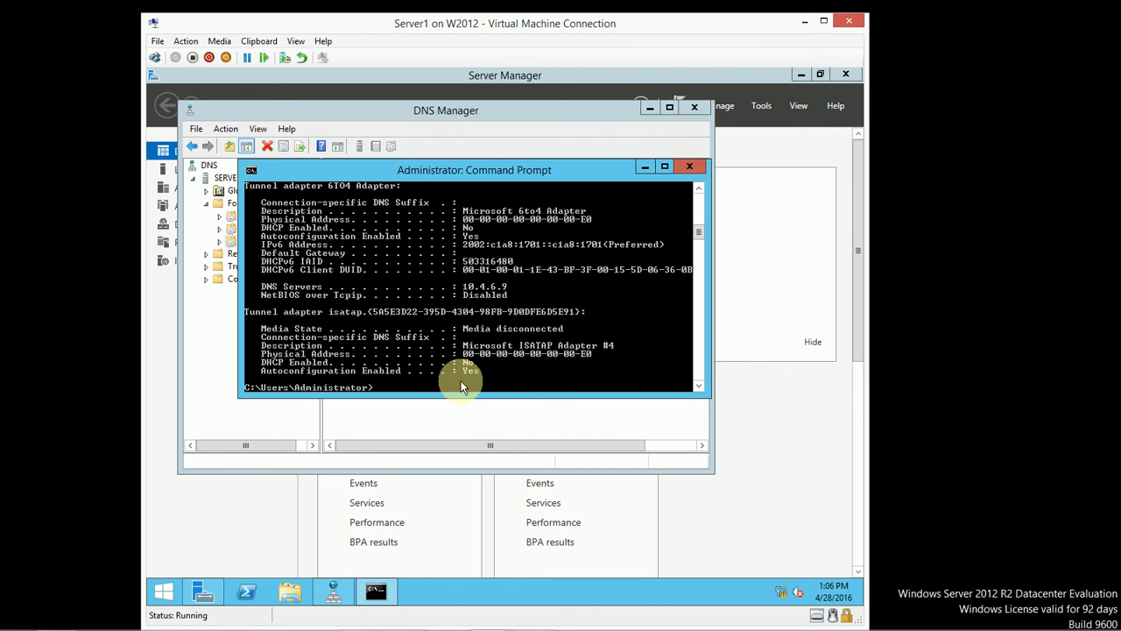
# Step: Enlarge the console to check the Ethernet DNS servers ::1 and 127.0.0.1, then return to DNS Manager
pyautogui.moveTo(453, 394); pyautogui.dragTo(477, 523)
pyautogui.scroll(5, 592, 426)
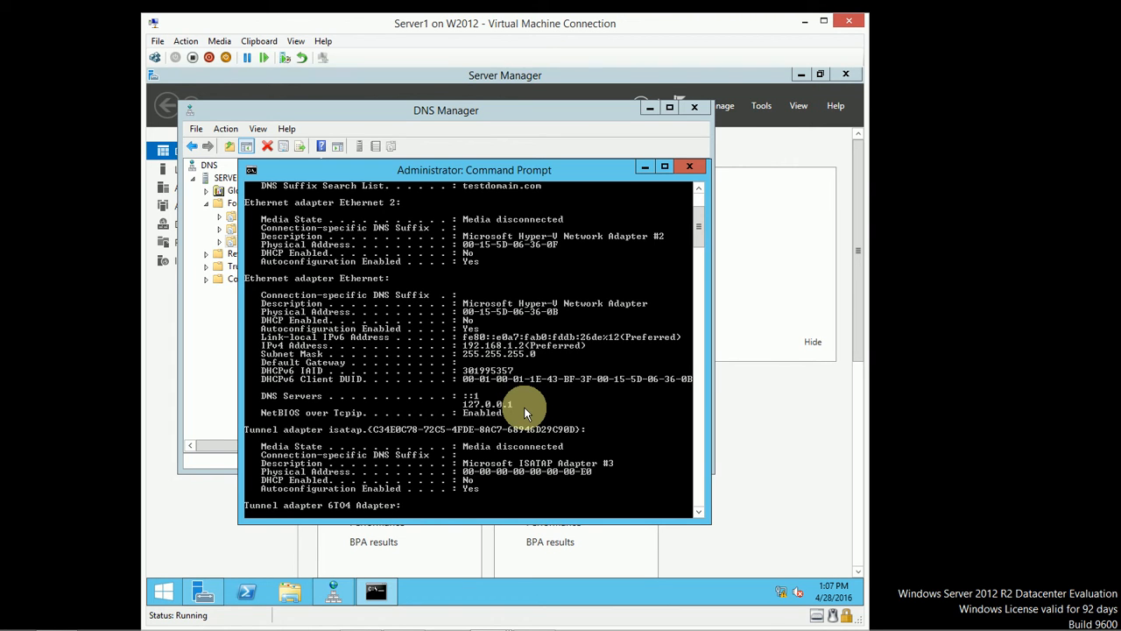
pyautogui.click(489, 110)
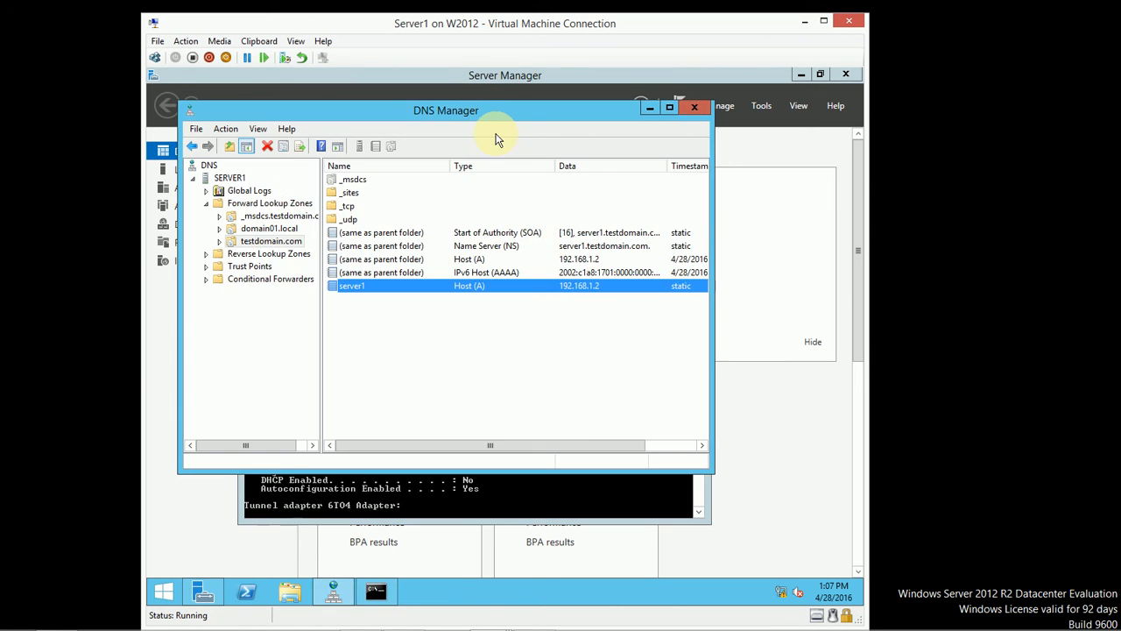
pyautogui.click(539, 494)
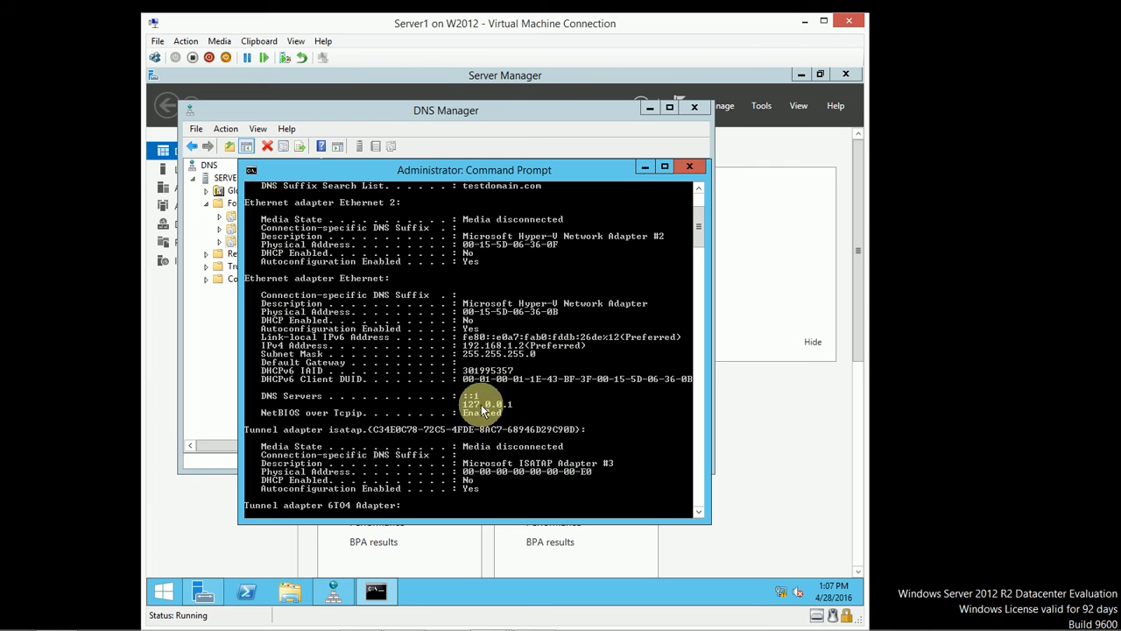
pyautogui.click(230, 107)
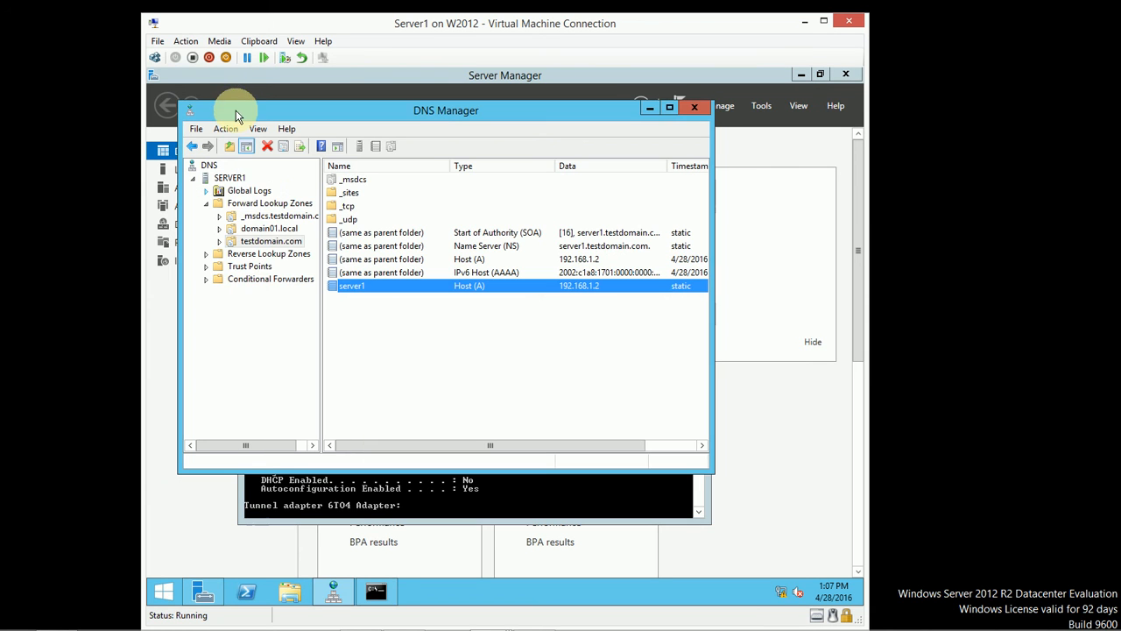
# Step: Show SERVER1's DNS forwarder 192.168.1.1 (w2012.domain01.local) in its properties, then minimize the Command Prompt
pyautogui.rightClick(231, 177)
pyautogui.click(293, 366)
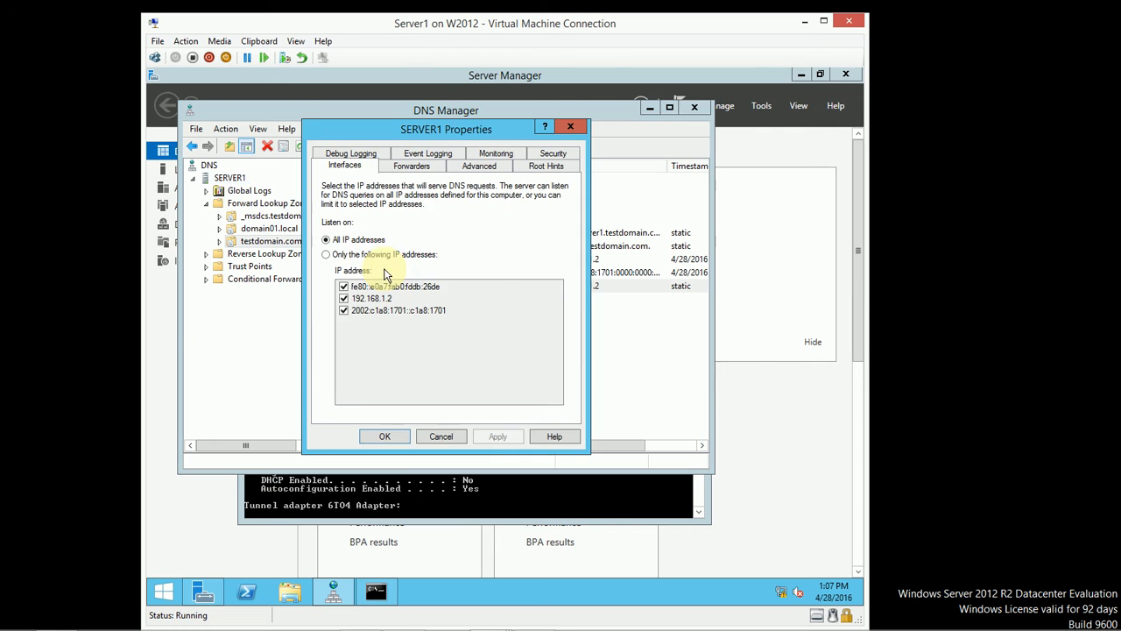
pyautogui.click(411, 166)
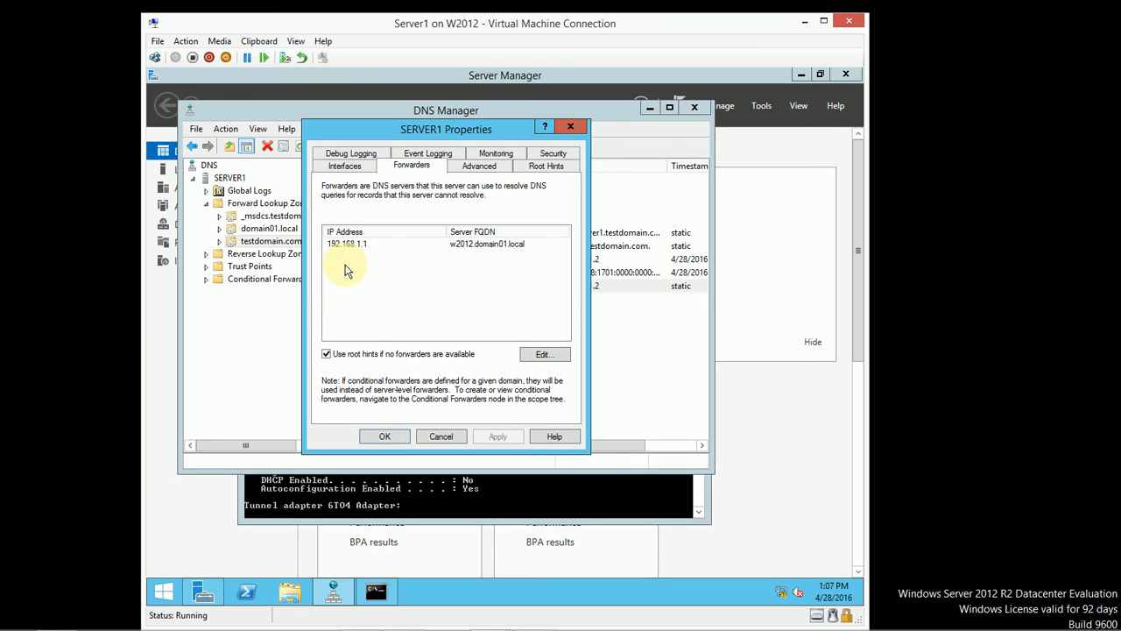
pyautogui.click(508, 496)
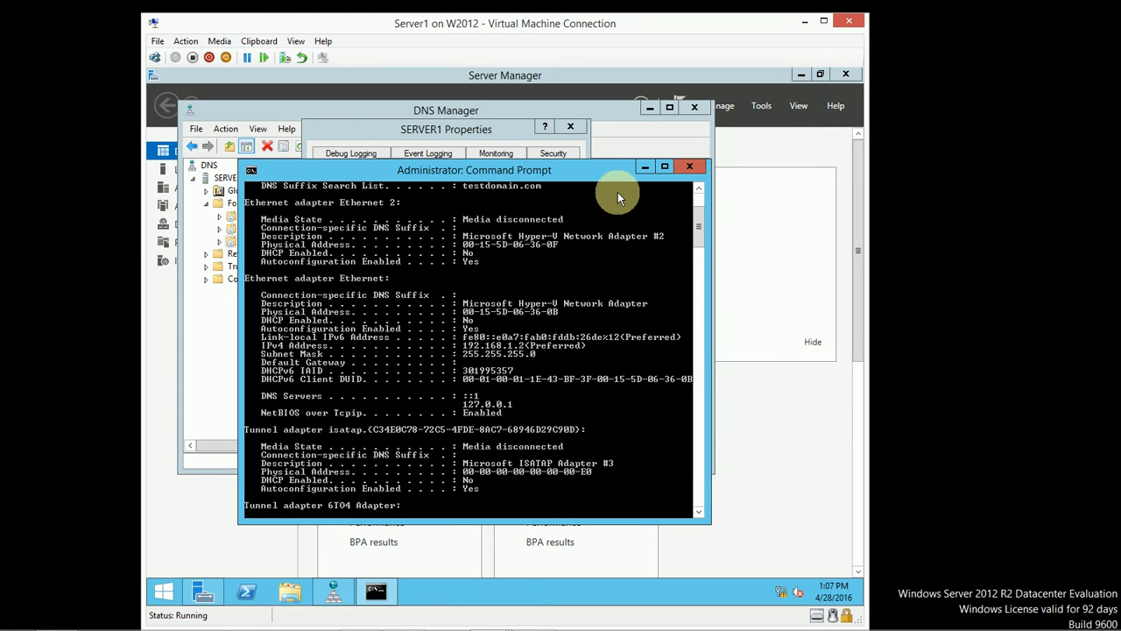
pyautogui.click(645, 167)
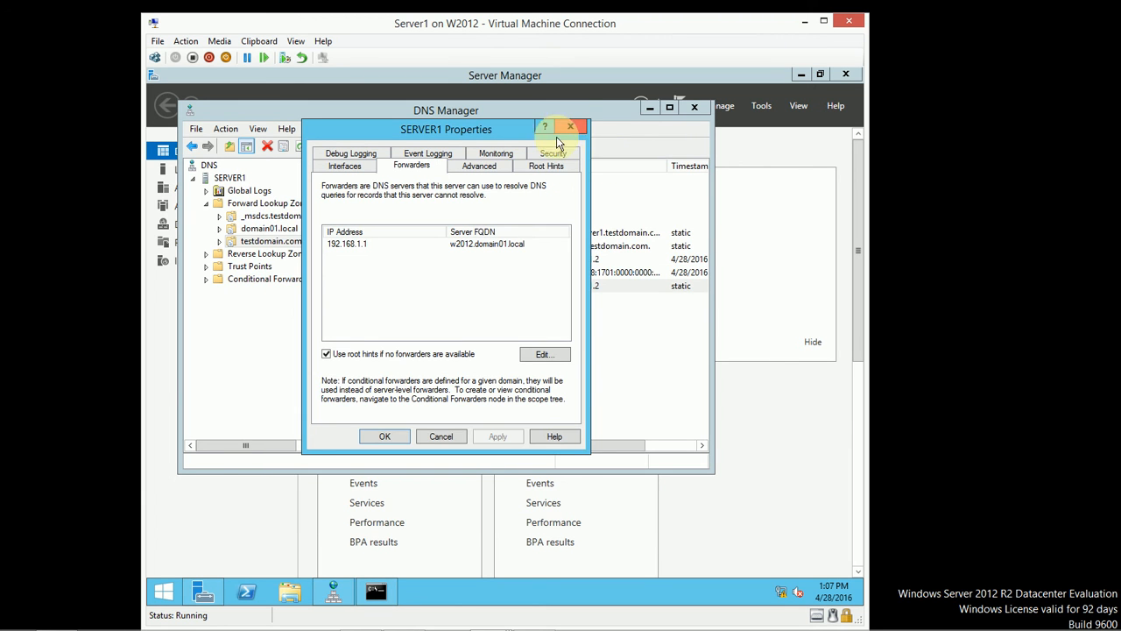
# Step: Close SERVER1's properties, inspect the _kerberos SRV record under _tcp, then return to the testdomain.com zone
pyautogui.click(440, 437)
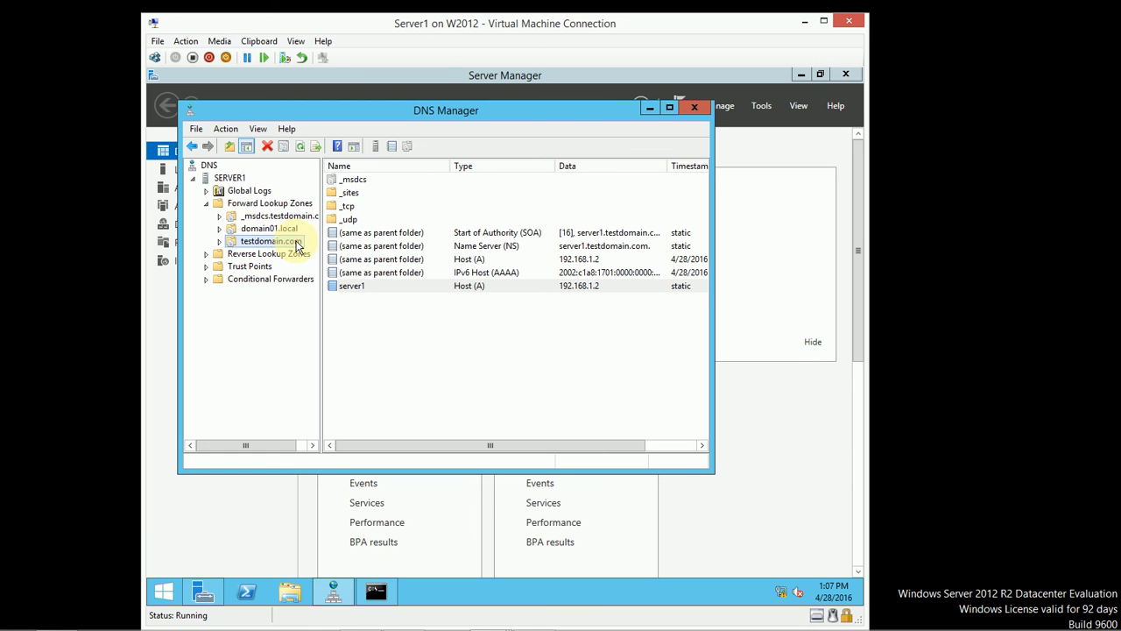
pyautogui.doubleClick(352, 207)
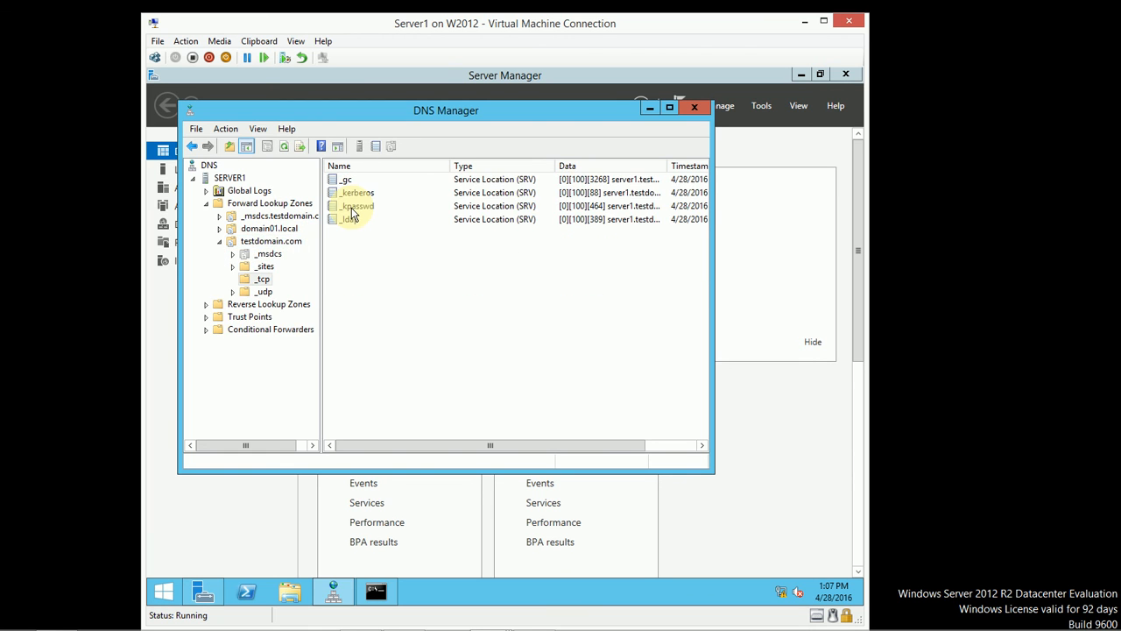
pyautogui.click(359, 193)
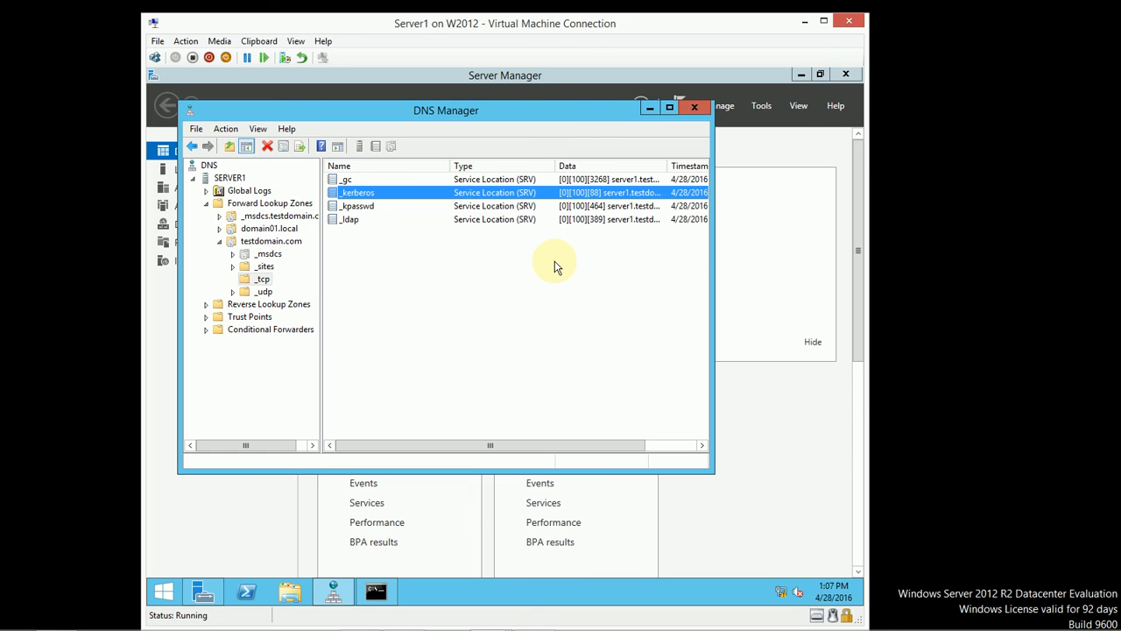
pyautogui.doubleClick(418, 196)
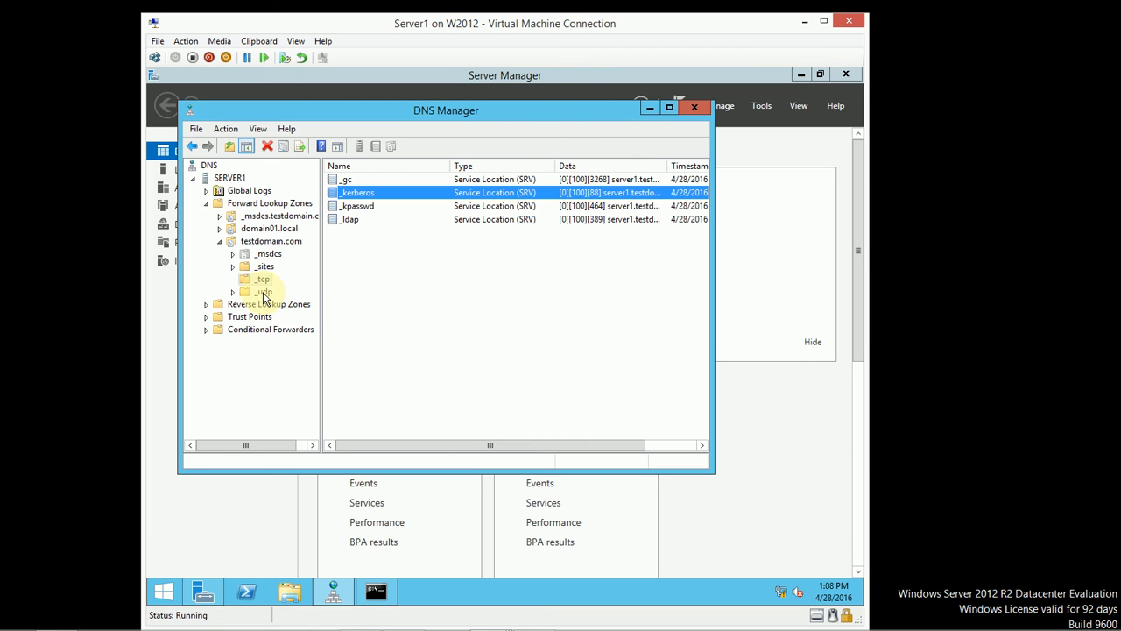
pyautogui.click(268, 241)
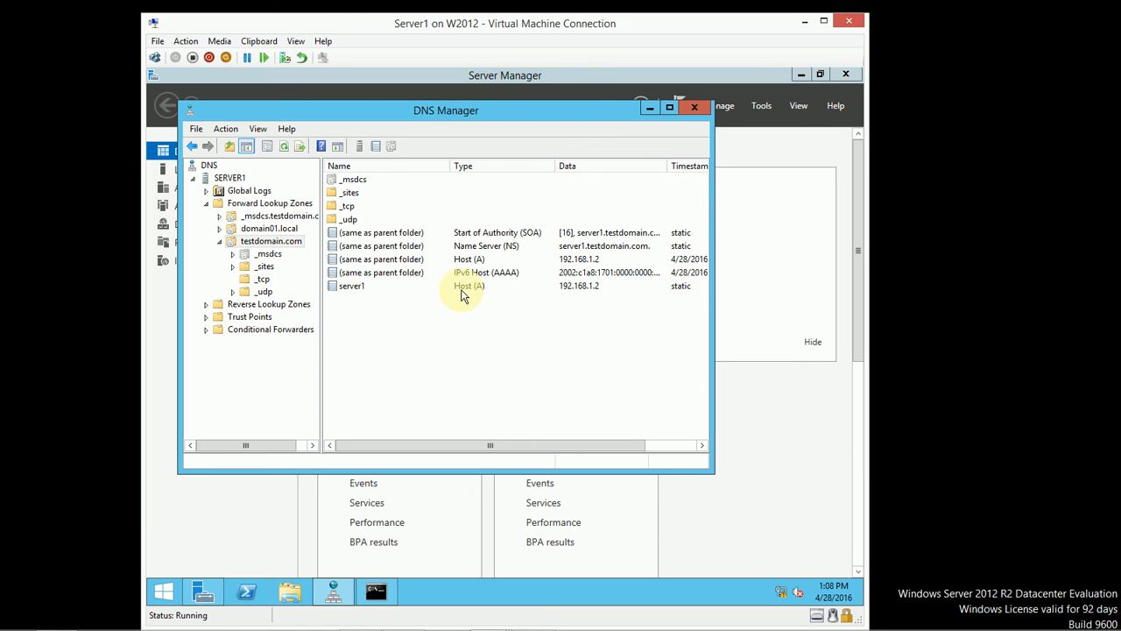